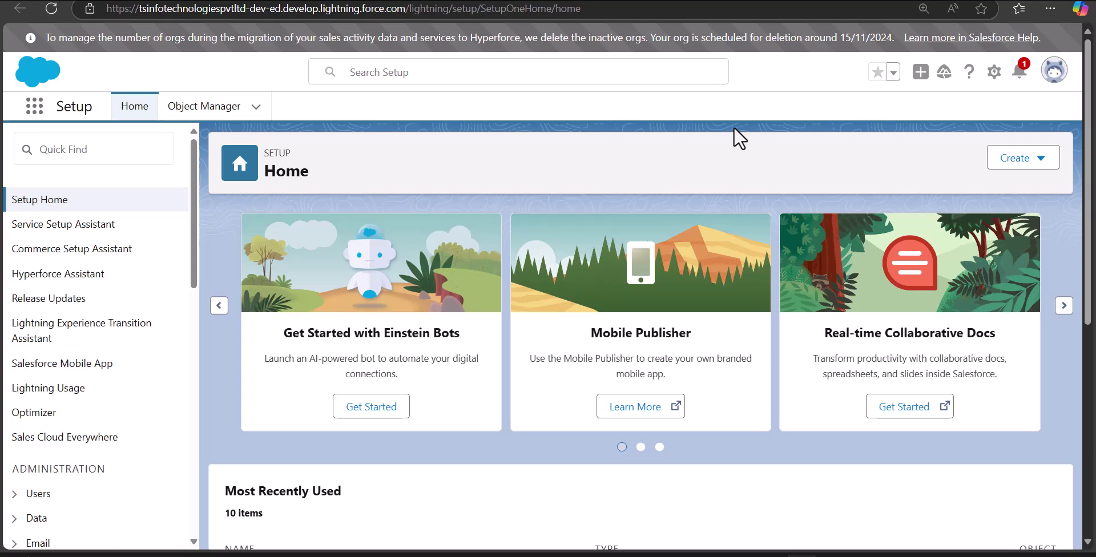
- Find Flows in Setup and create a new screen flow from scratch
left_click(116, 155)
type("flows")
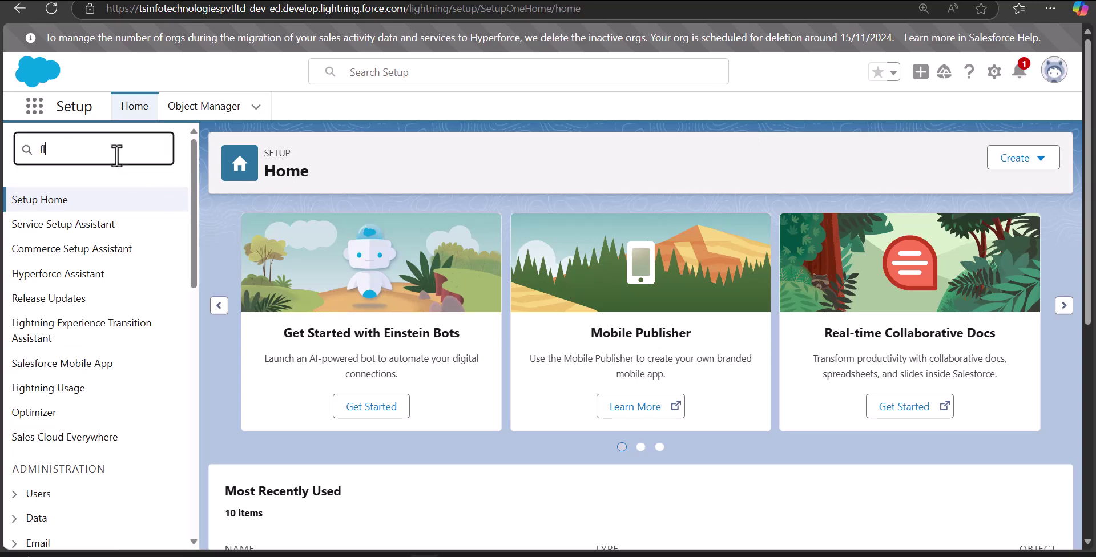
left_click(57, 223)
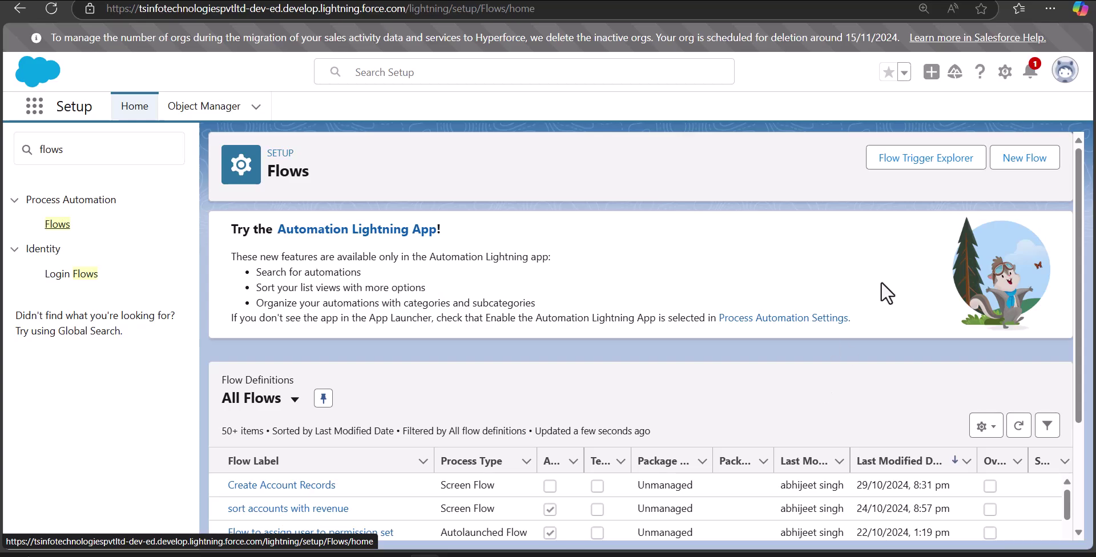
left_click(1034, 167)
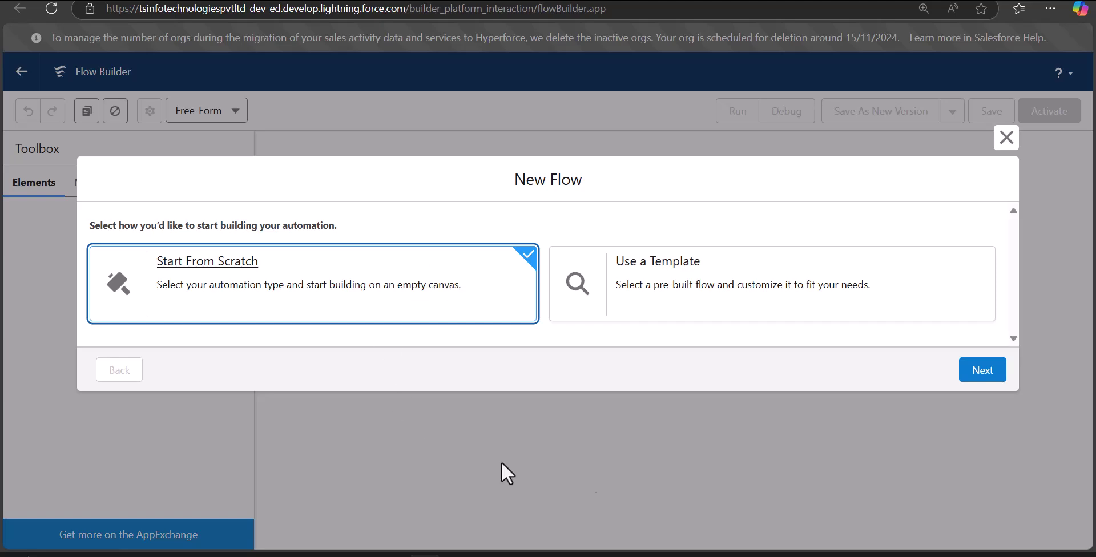
left_click(979, 374)
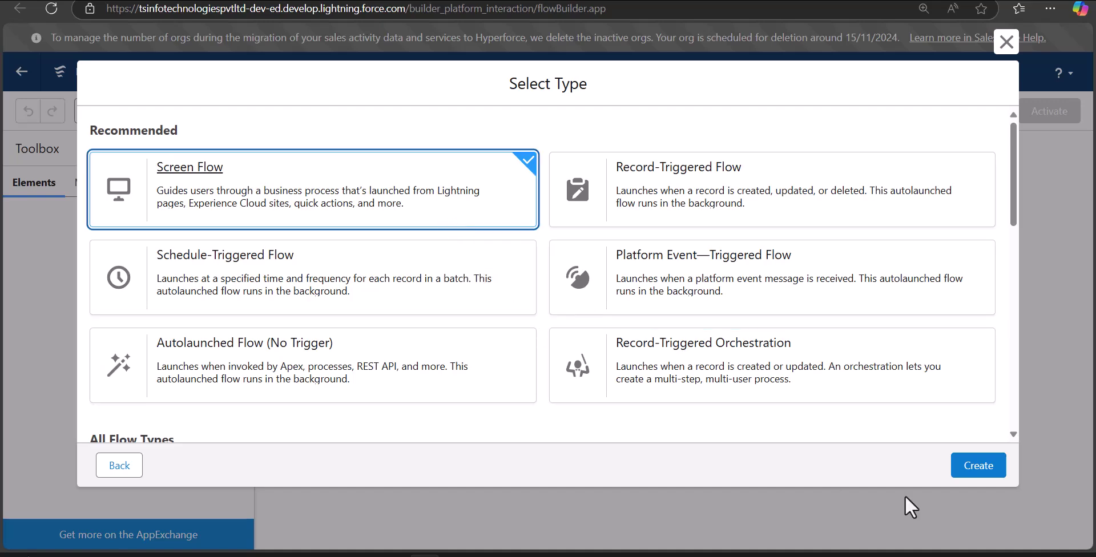
left_click(993, 466)
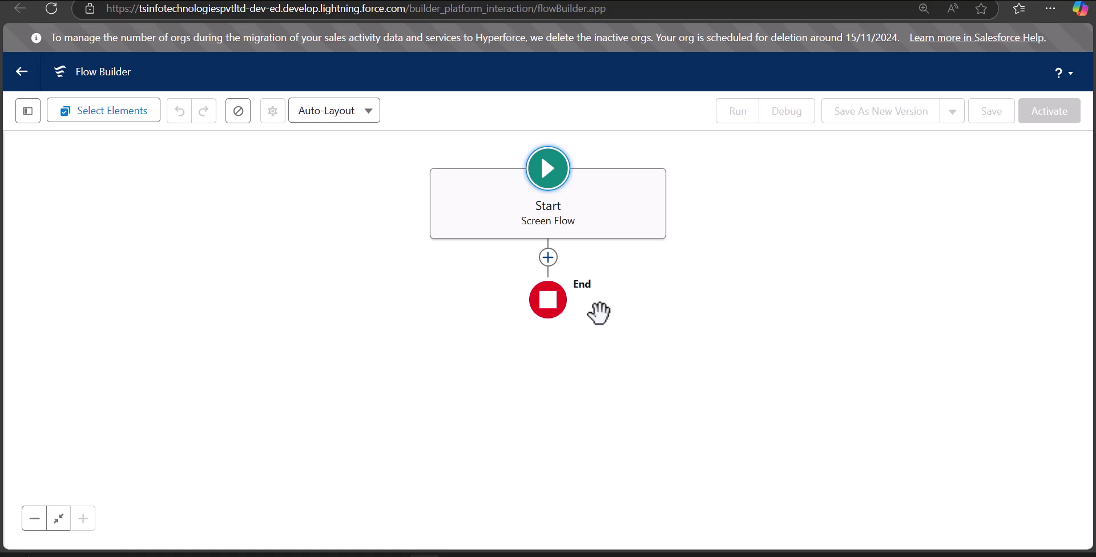
- Add a Screen element after the start of the flow and label it "Create Account Clone"
left_click(548, 257)
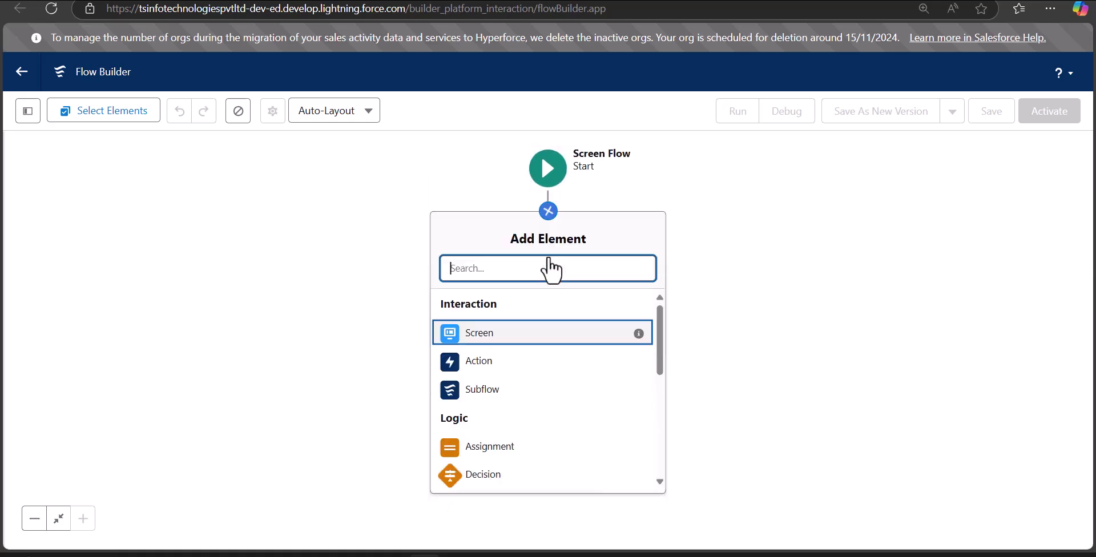
left_click(512, 335)
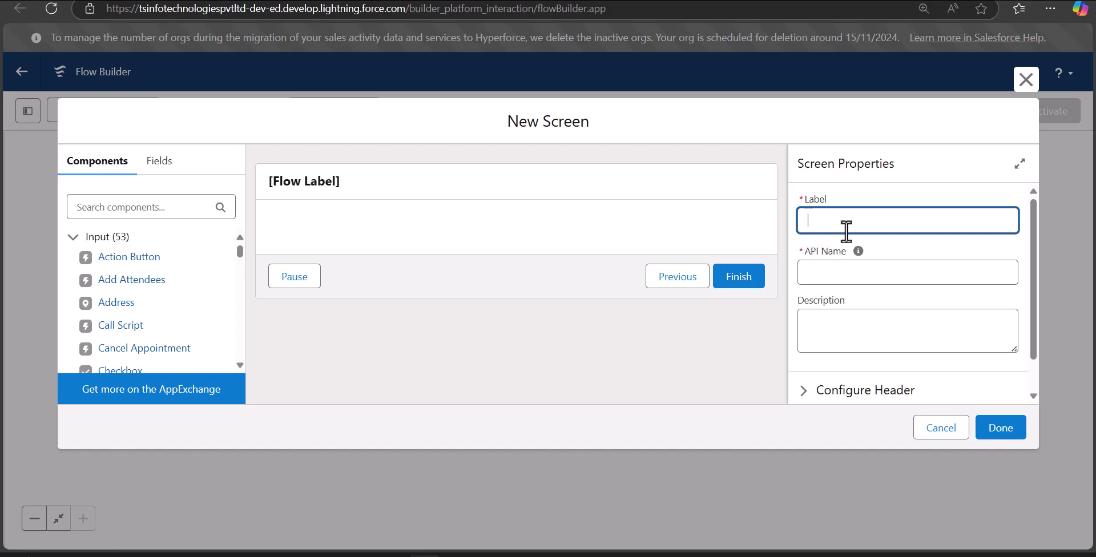
type("Create Account Clone")
left_click(879, 276)
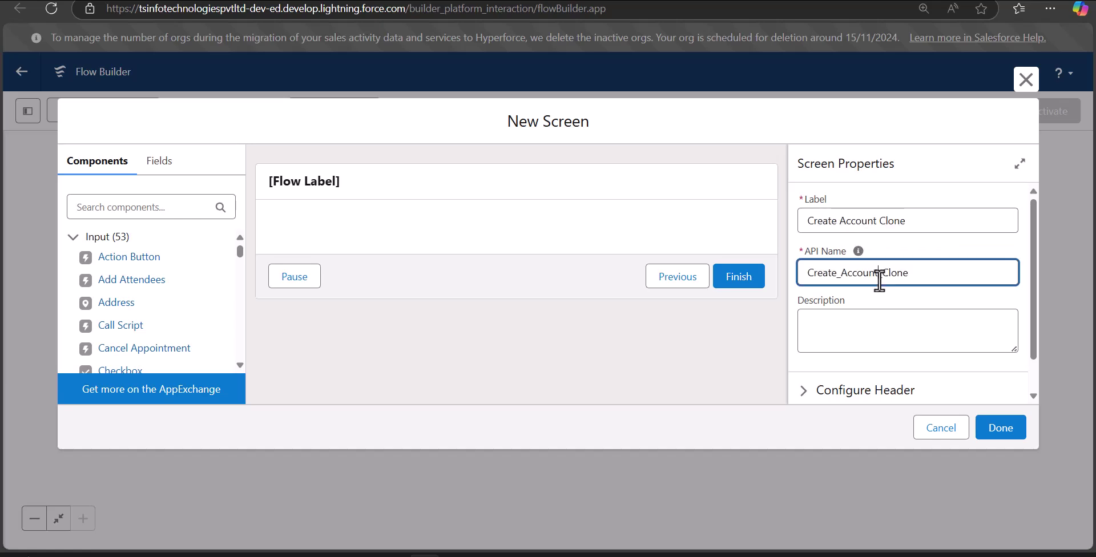
left_click(665, 333)
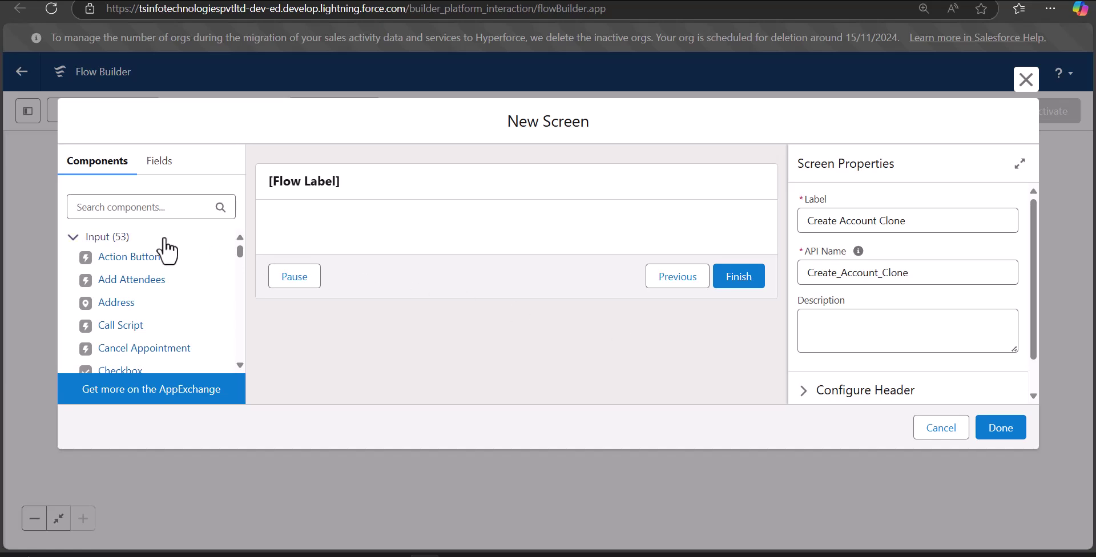
- Add a Display Text component named CloneComfimation reading "Are you sure to Clone the record?" and finish the screen
left_click(154, 206)
type("di")
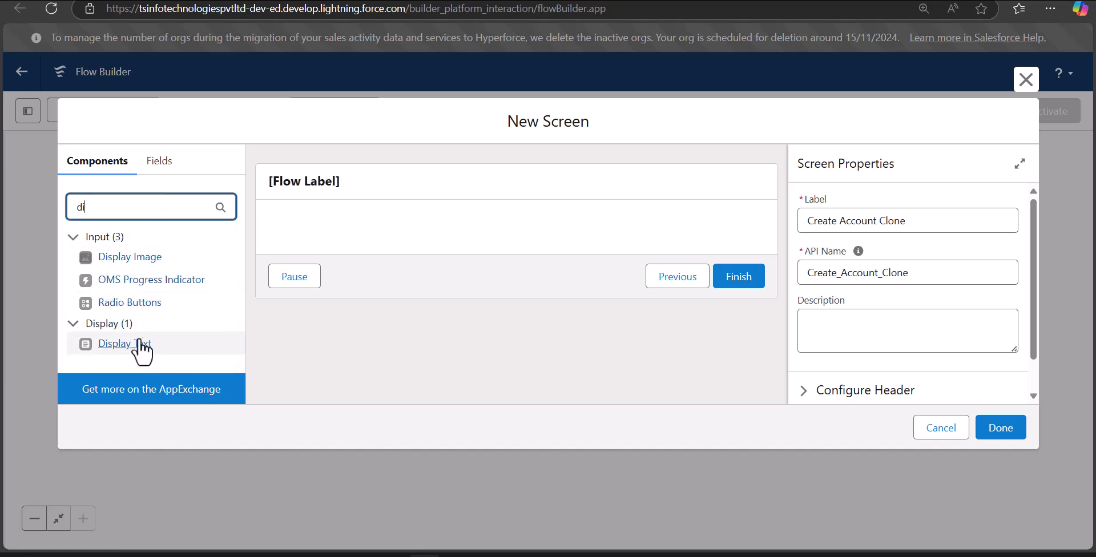
left_click_drag(122, 349, 496, 231)
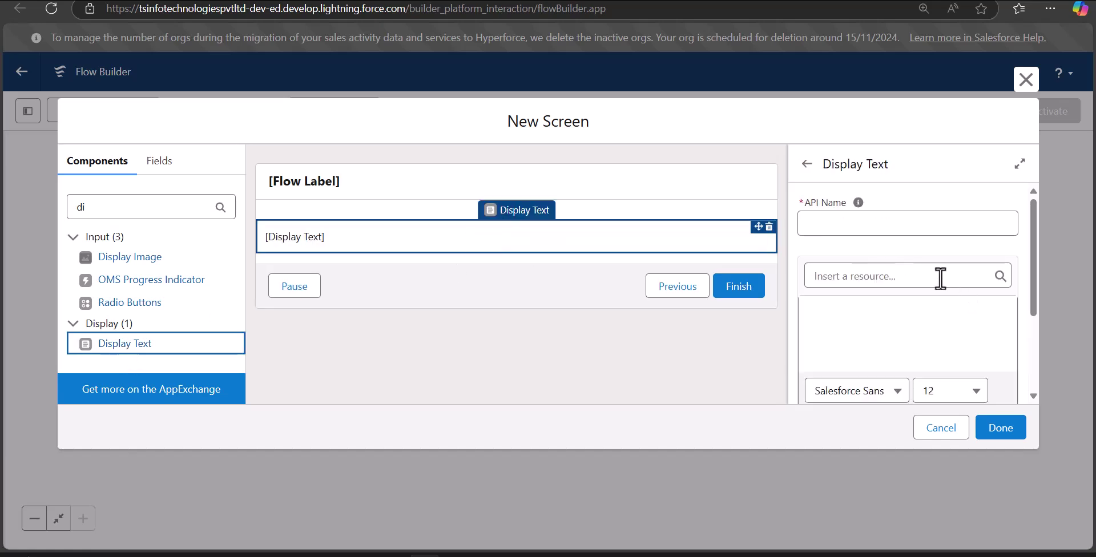
left_click(906, 222)
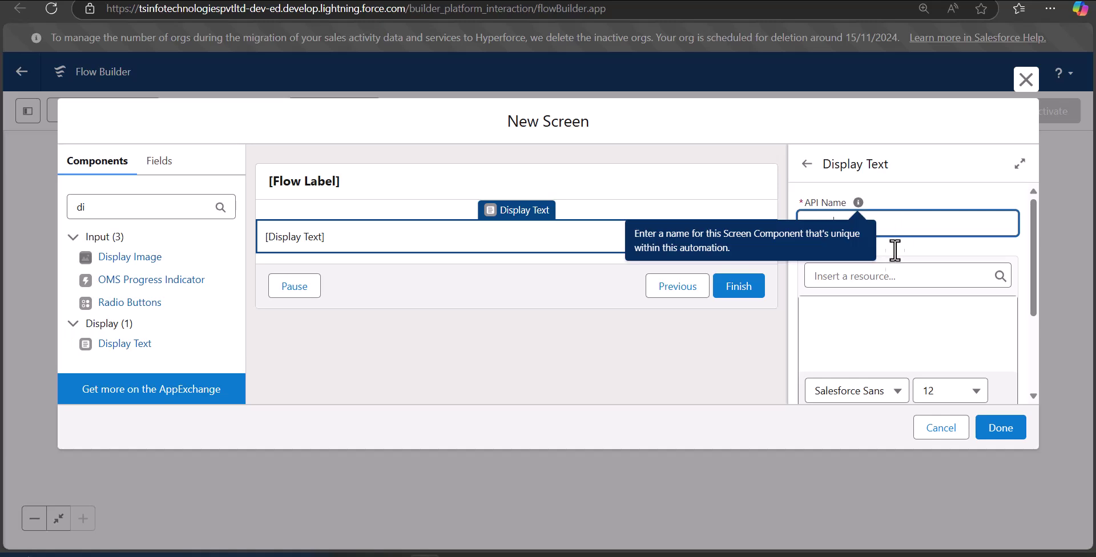
type("CloneComfimation")
left_click(867, 316)
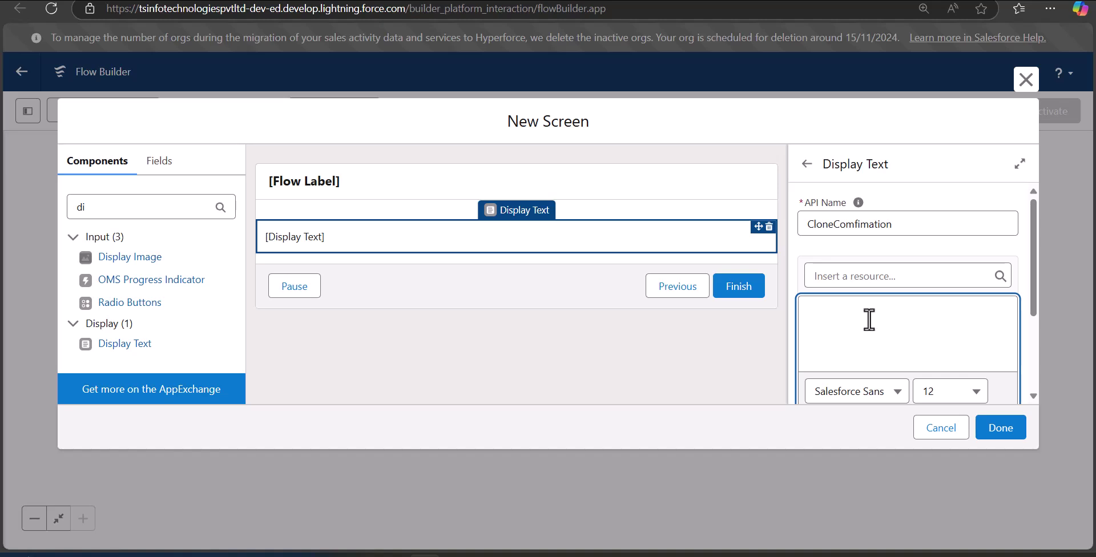
type("Are you sure to Clone the record?")
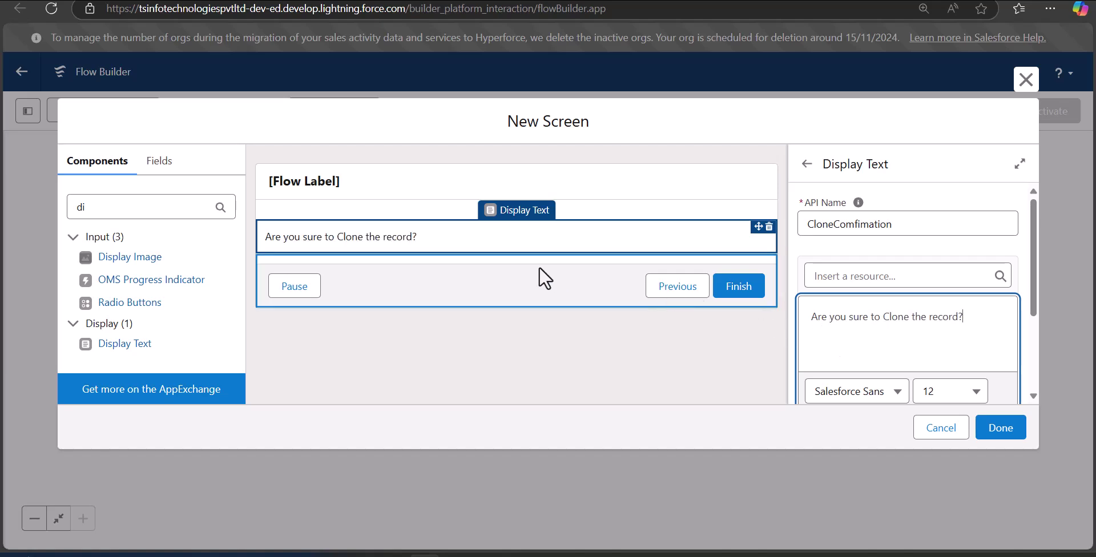
left_click(771, 394)
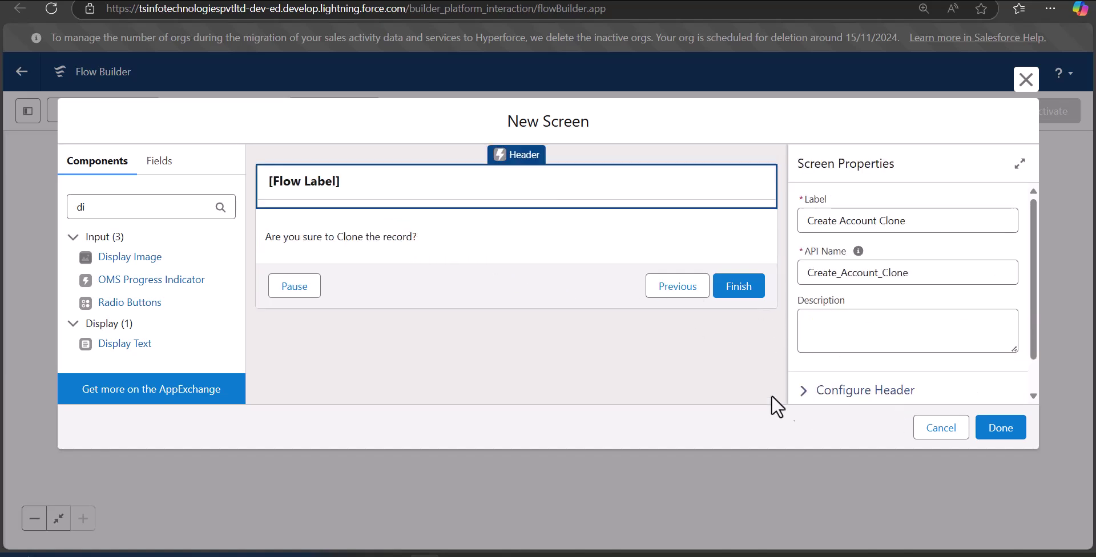
left_click(1000, 429)
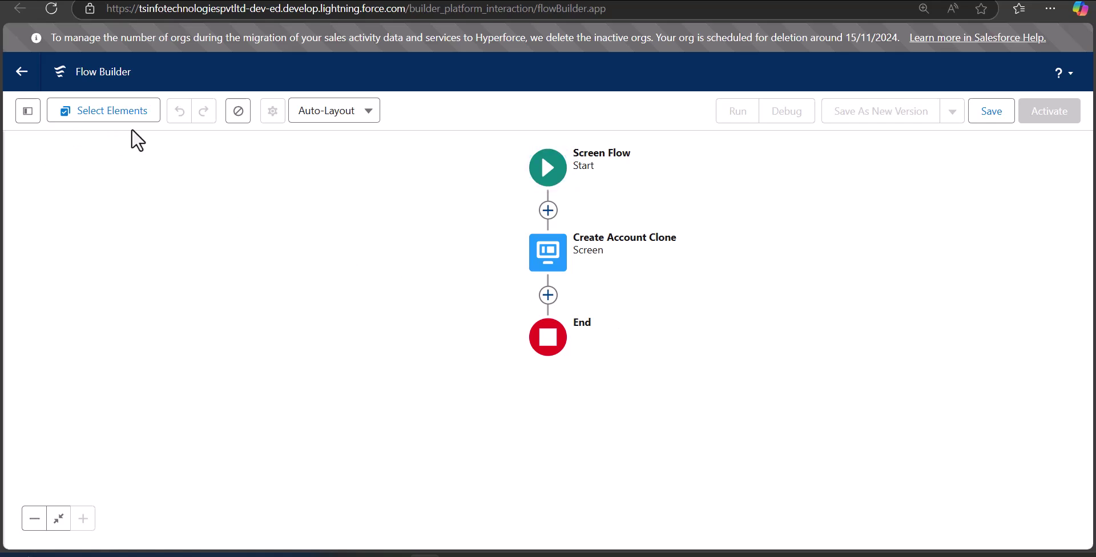
- Create a Text variable resource with the API name recordid and make it available for input
left_click(27, 111)
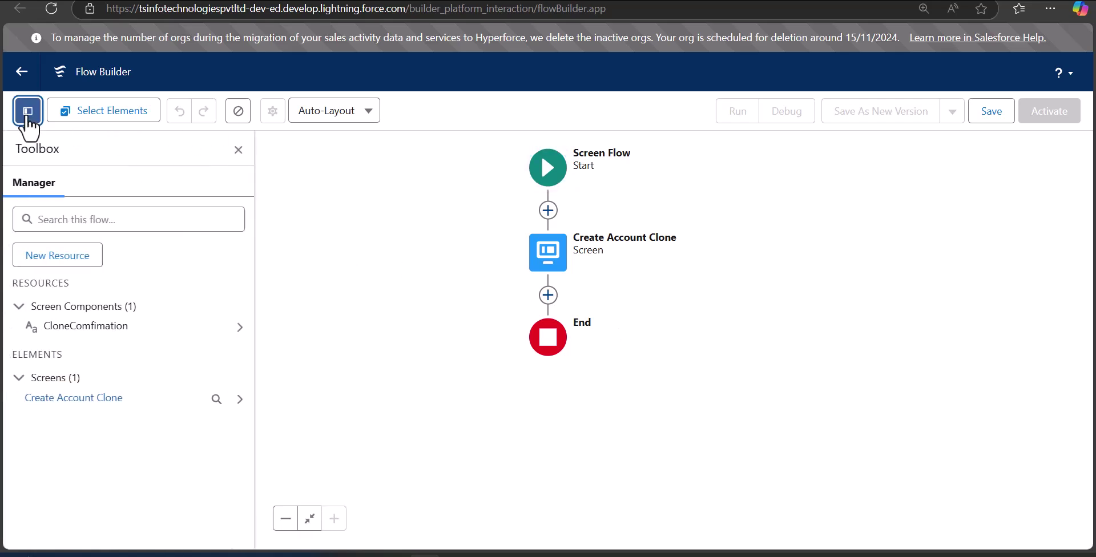
left_click(76, 261)
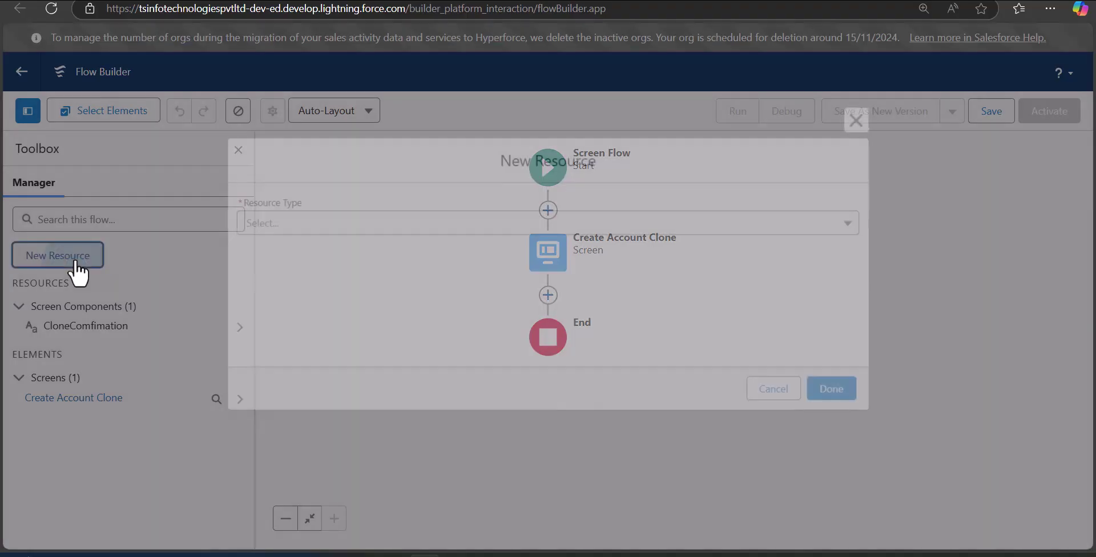
left_click(430, 223)
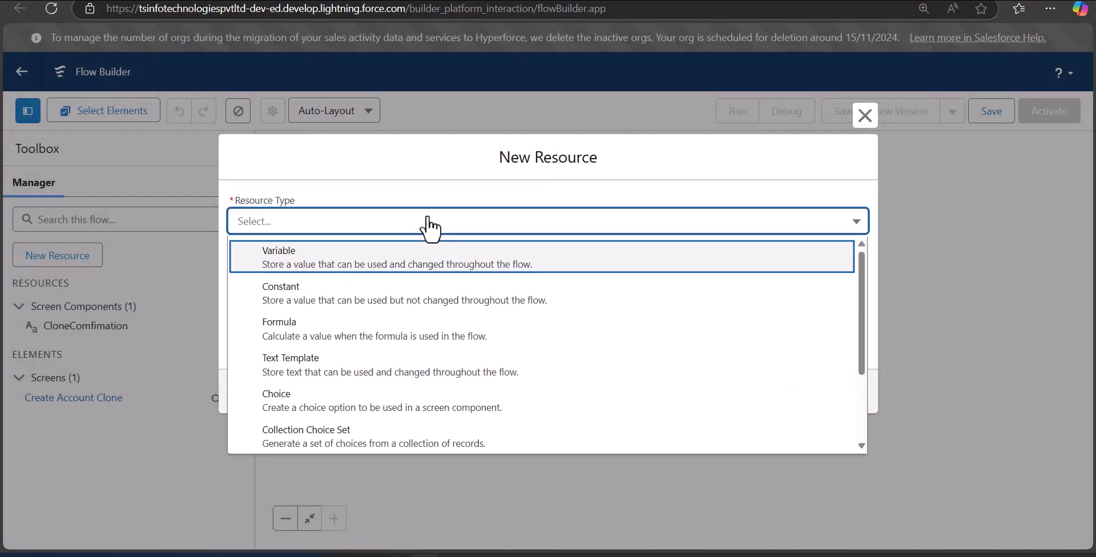
left_click(407, 274)
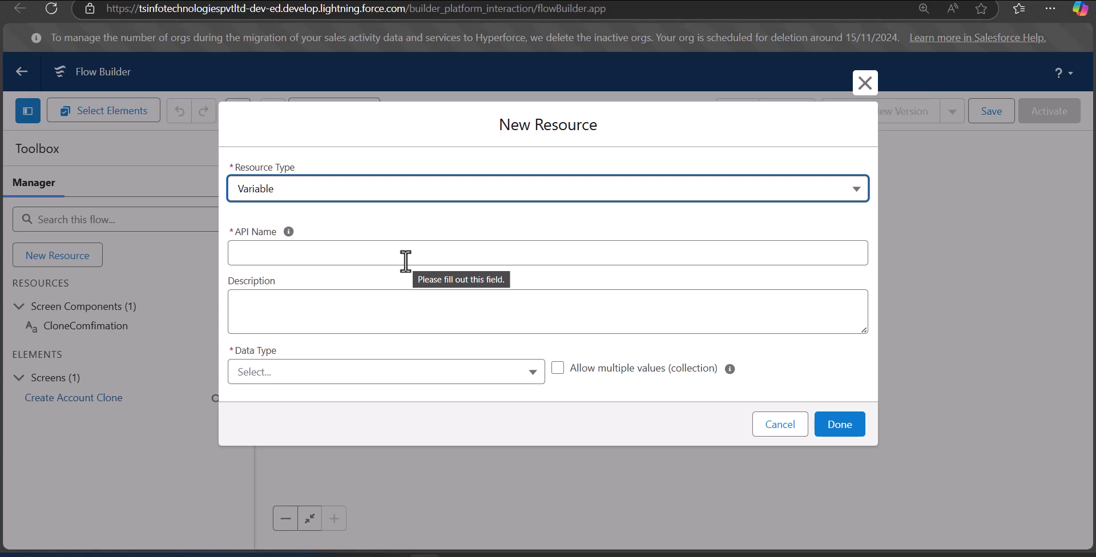
left_click(321, 256)
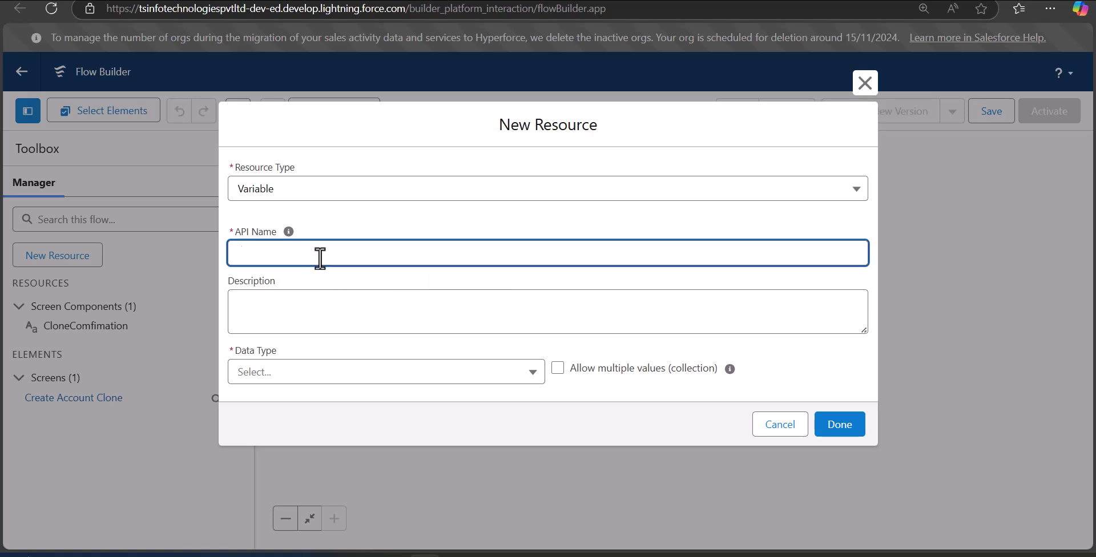
type("recordid")
left_click(400, 373)
left_click(257, 153)
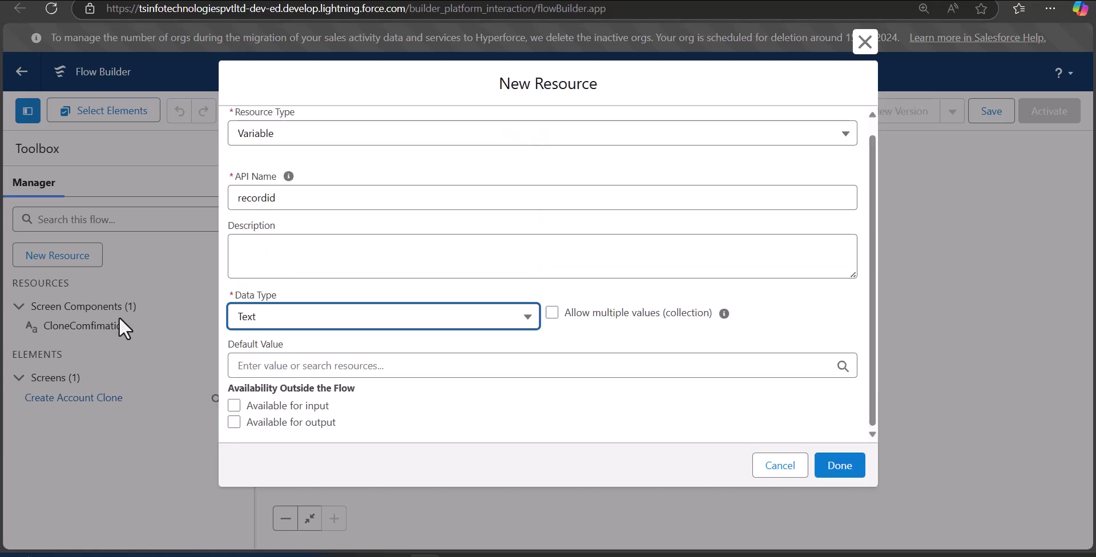
left_click(234, 405)
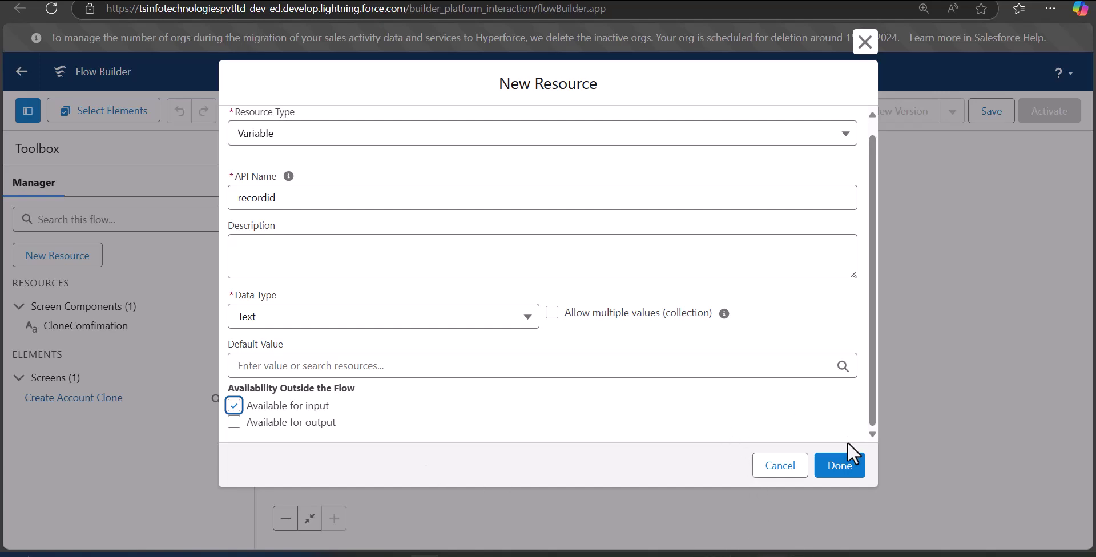
left_click(841, 474)
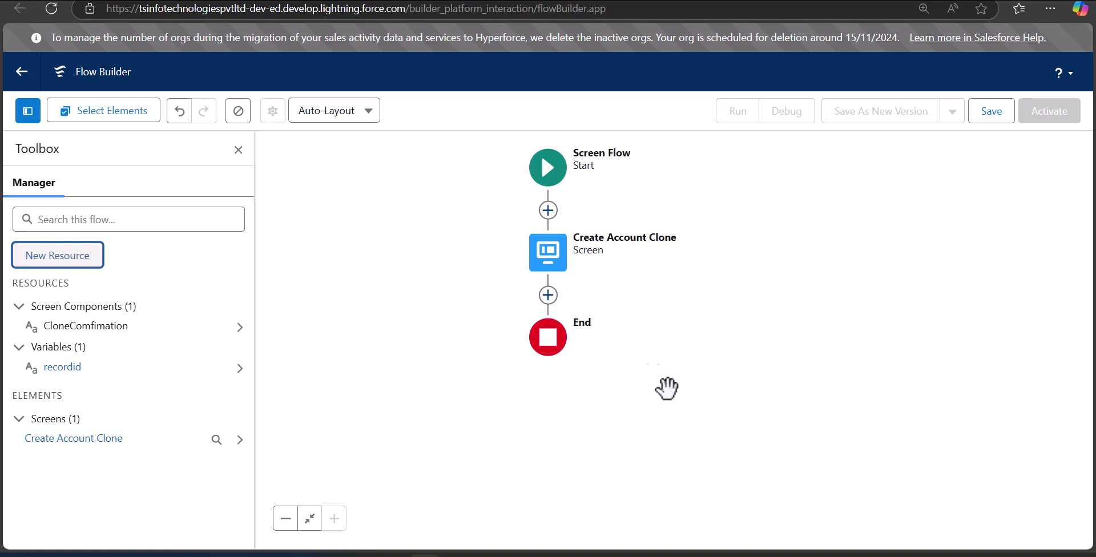
left_click_drag(629, 300, 690, 297)
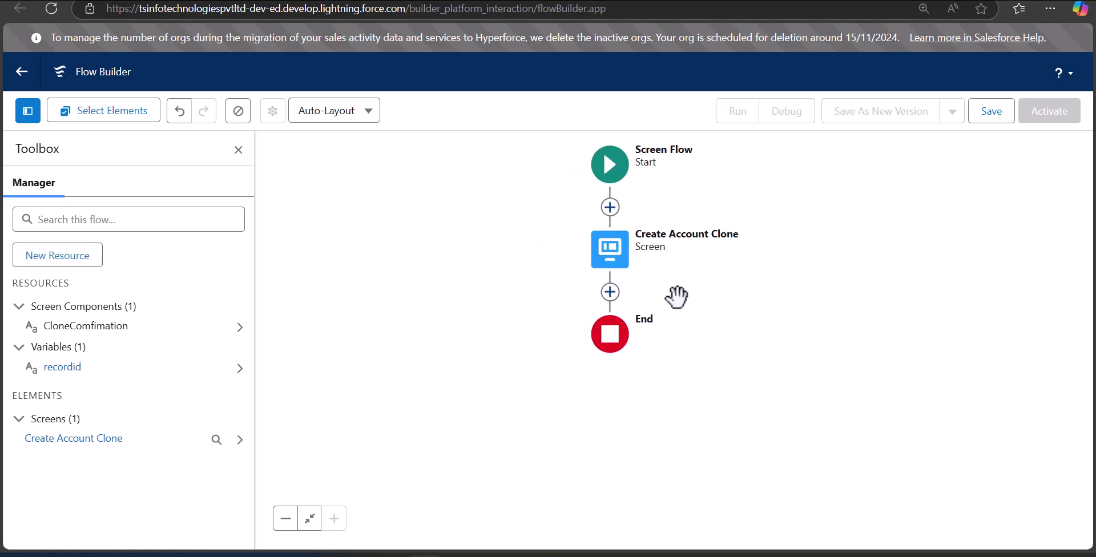
left_click(238, 149)
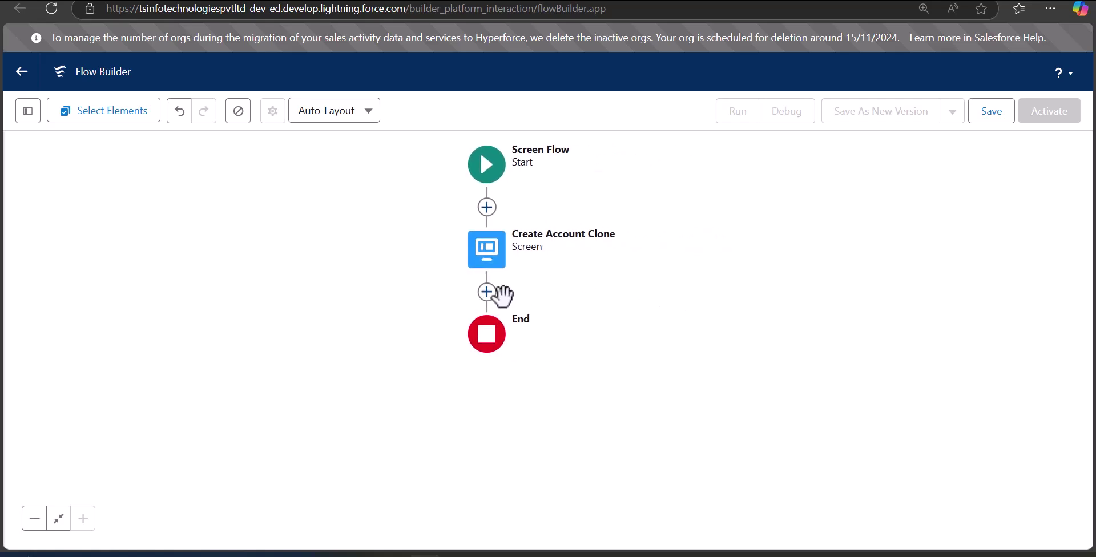
- Add a Get Records element after the Create Account Clone screen and label it "Get Account Record"
left_click(492, 291)
scroll(656, 354, "down", 3)
scroll(482, 363, "down", 5)
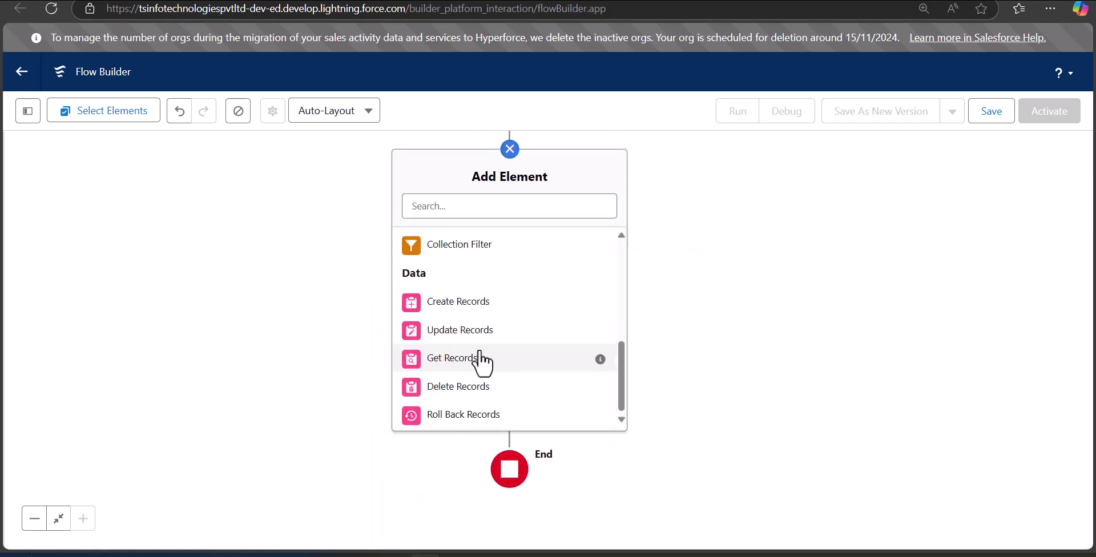
left_click(479, 364)
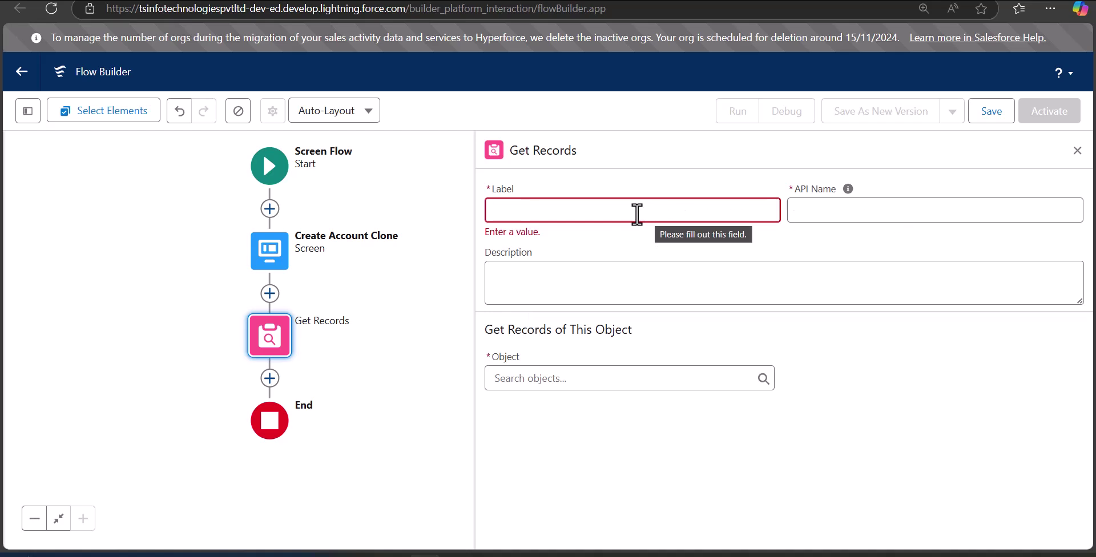
left_click(617, 212)
type("Ger")
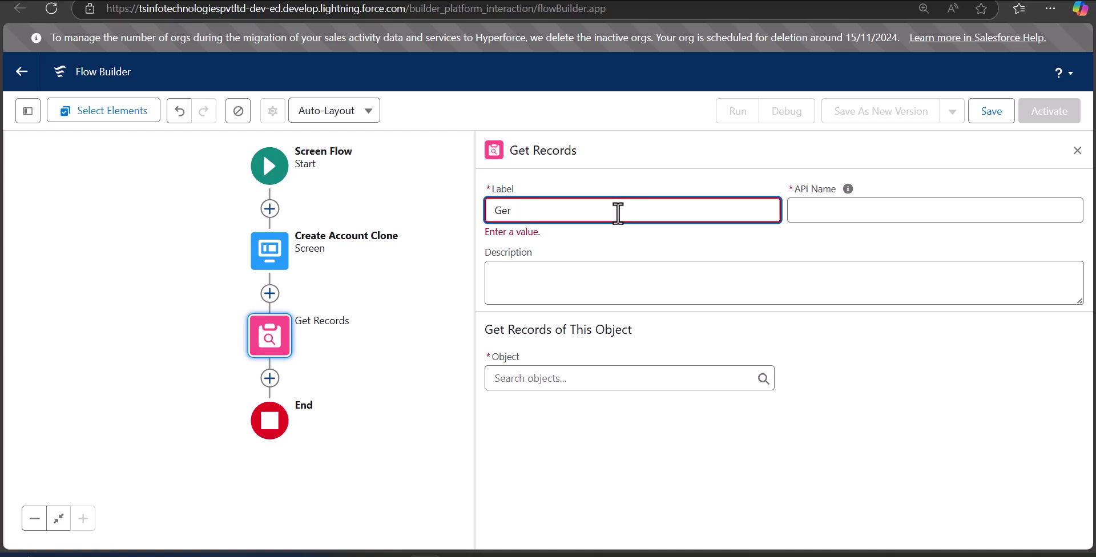
key("BackSpace")
type("t Account Record")
left_click(855, 211)
left_click(854, 255)
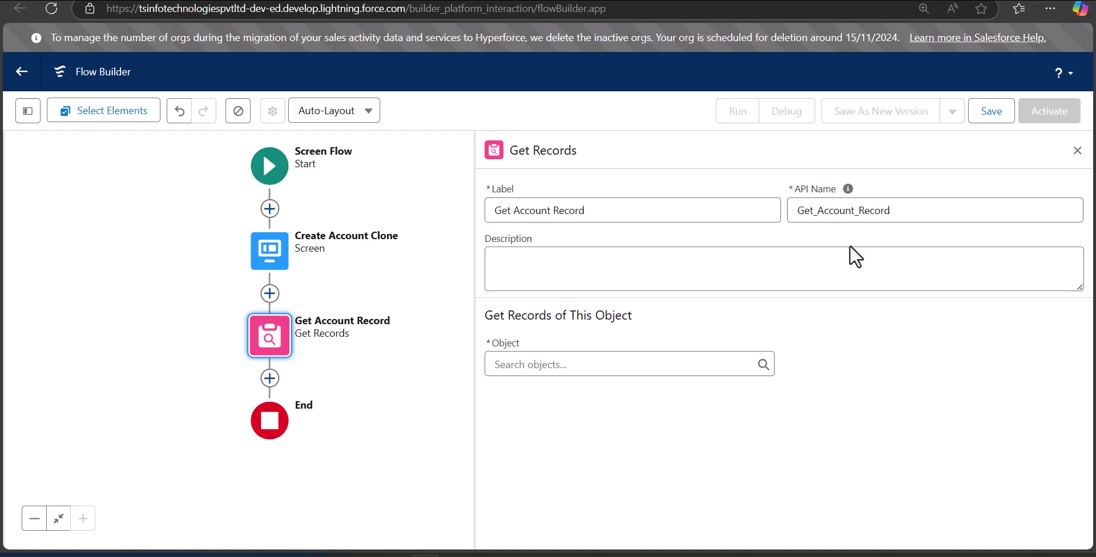
- Set the Get Records object to Account and filter for records whose Id Equals the recordid variable
left_click(618, 364)
left_click(648, 359)
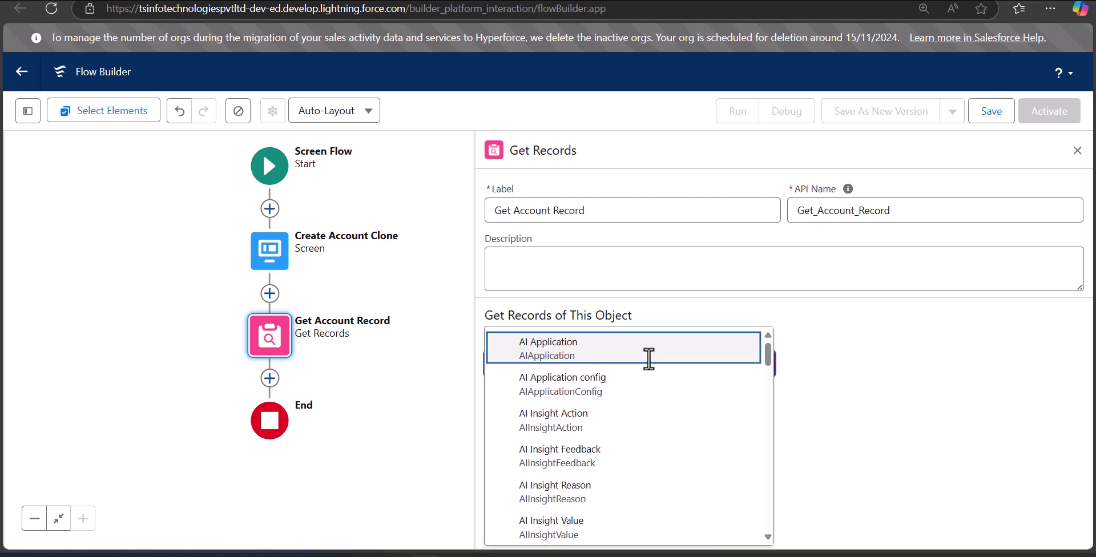
type("Account")
left_click(648, 357)
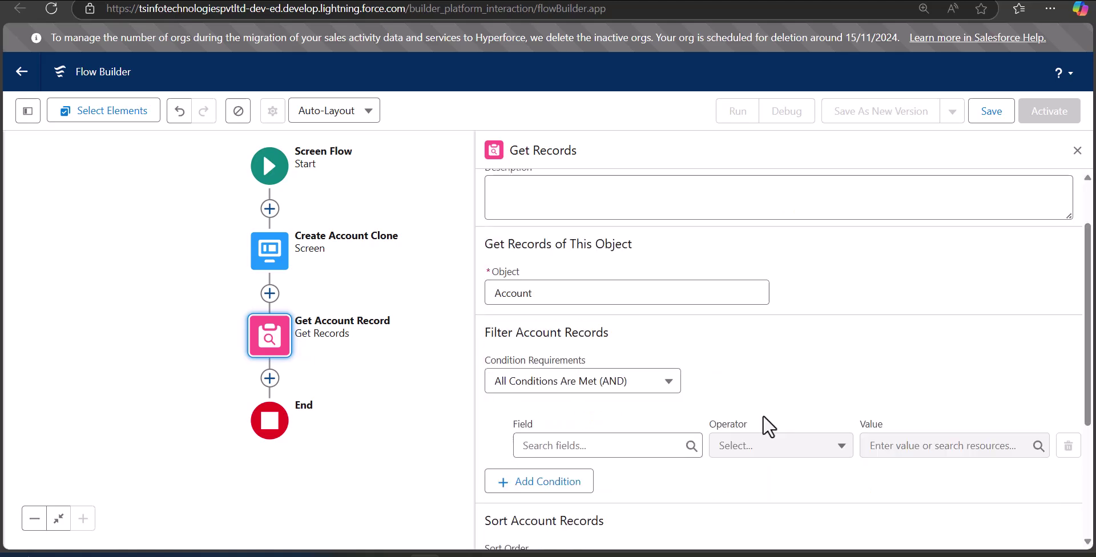
left_click(587, 442)
type("id")
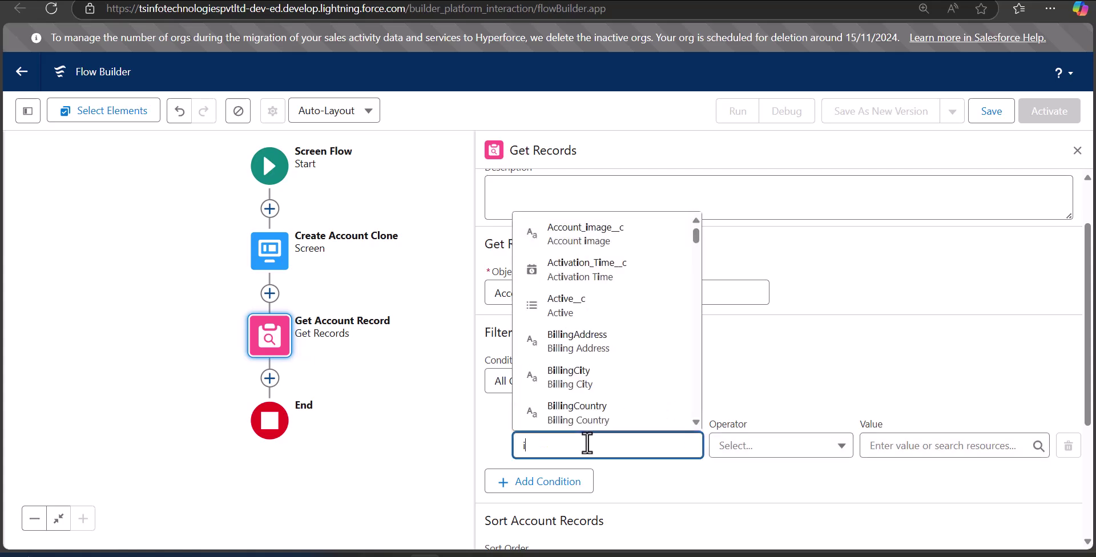
left_click(631, 399)
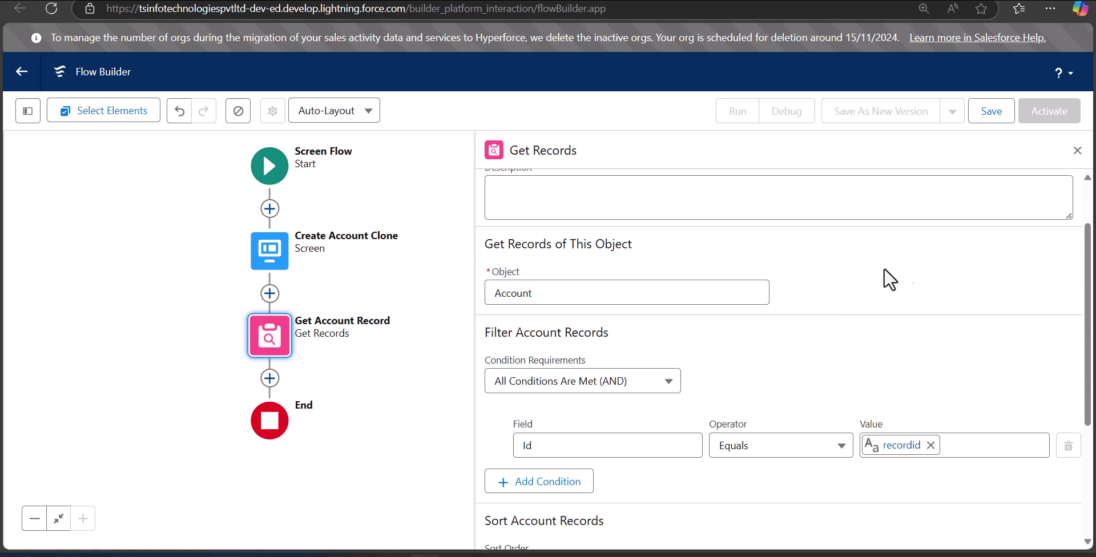
left_click(1076, 150)
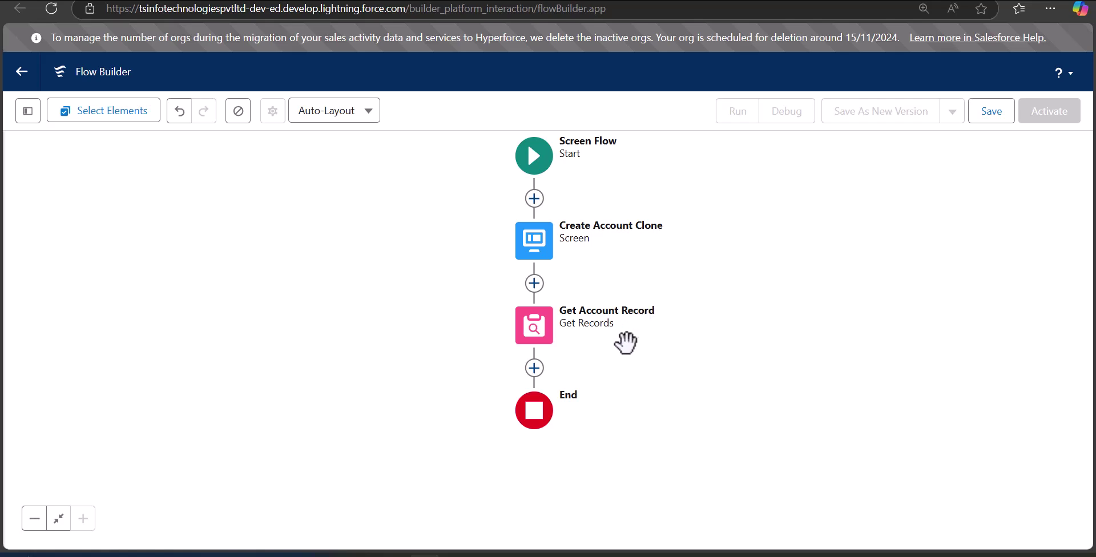
- Add a Screen element after Get Account Record with the label and API name OverwriteRecord
scroll(622, 369, "down", 1)
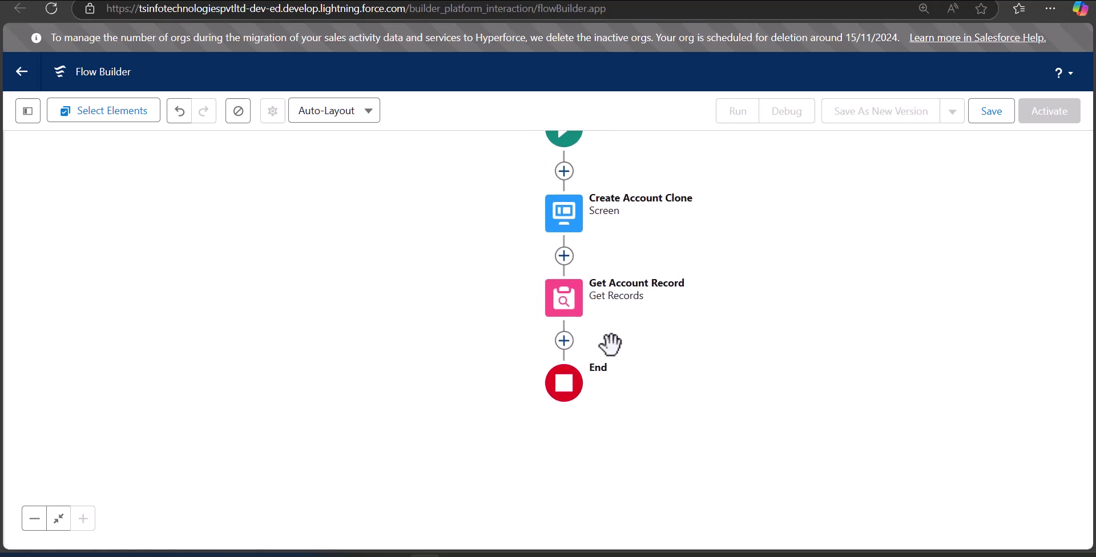
left_click(564, 340)
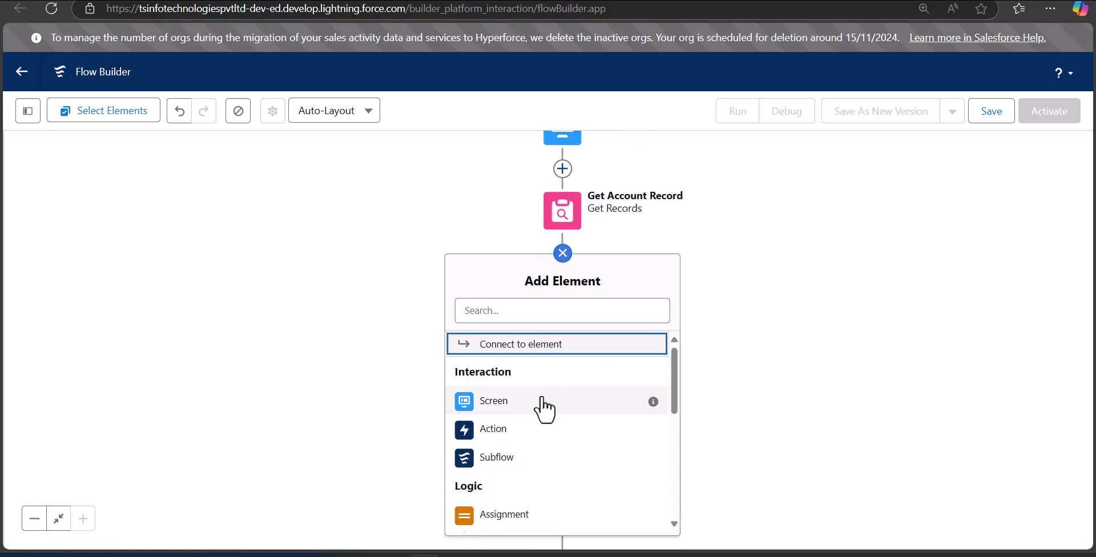
left_click(543, 399)
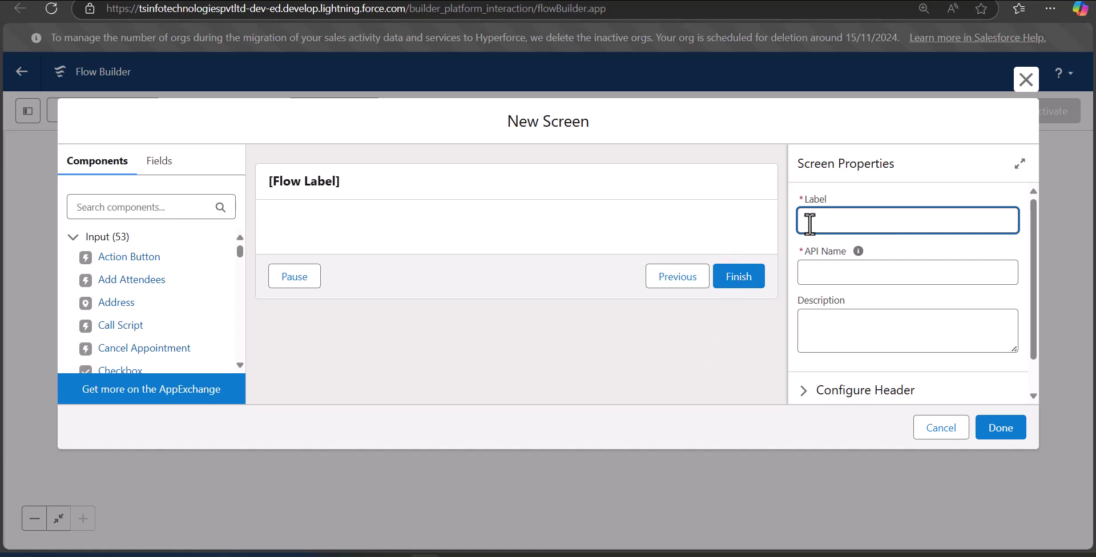
type("P")
type("verwriteRecord")
left_click(941, 268)
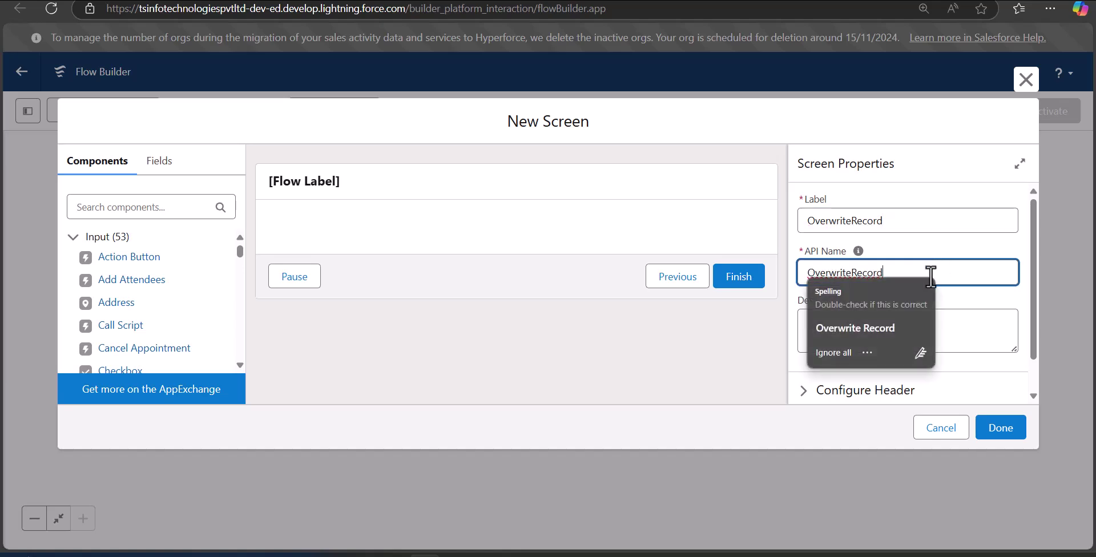
left_click(624, 357)
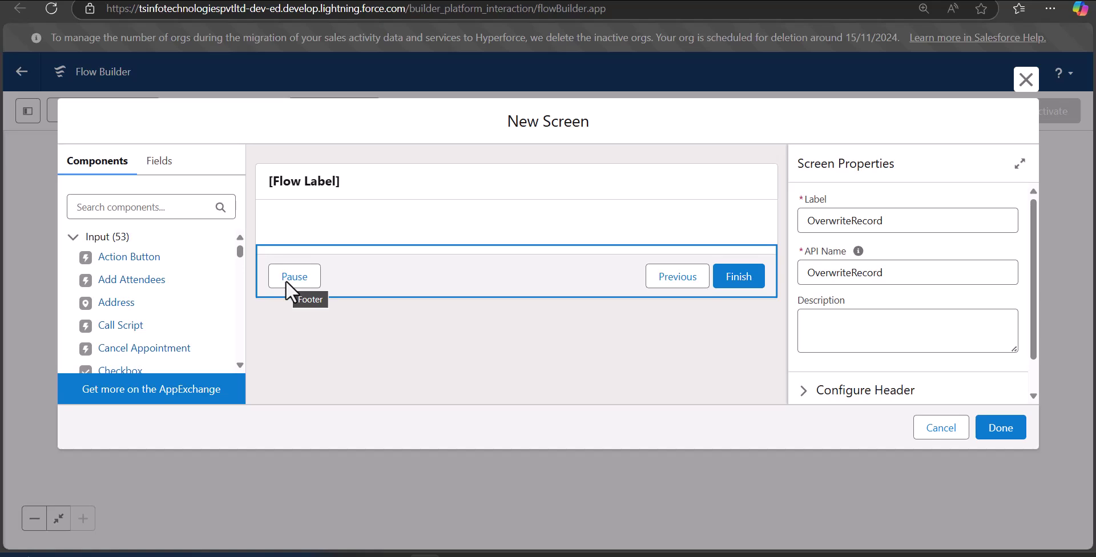
- Place a Text component labelled "Account Name" with API name Account_Name on the screen and finish the screen
scroll(151, 298, "down", 8)
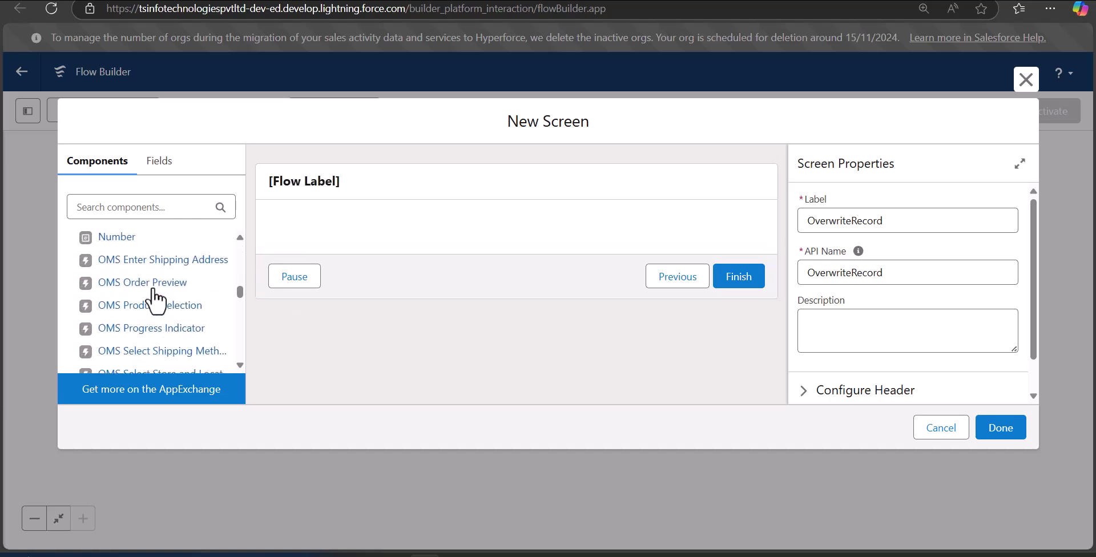
scroll(154, 299, "down", 6)
left_click_drag(106, 256, 378, 225)
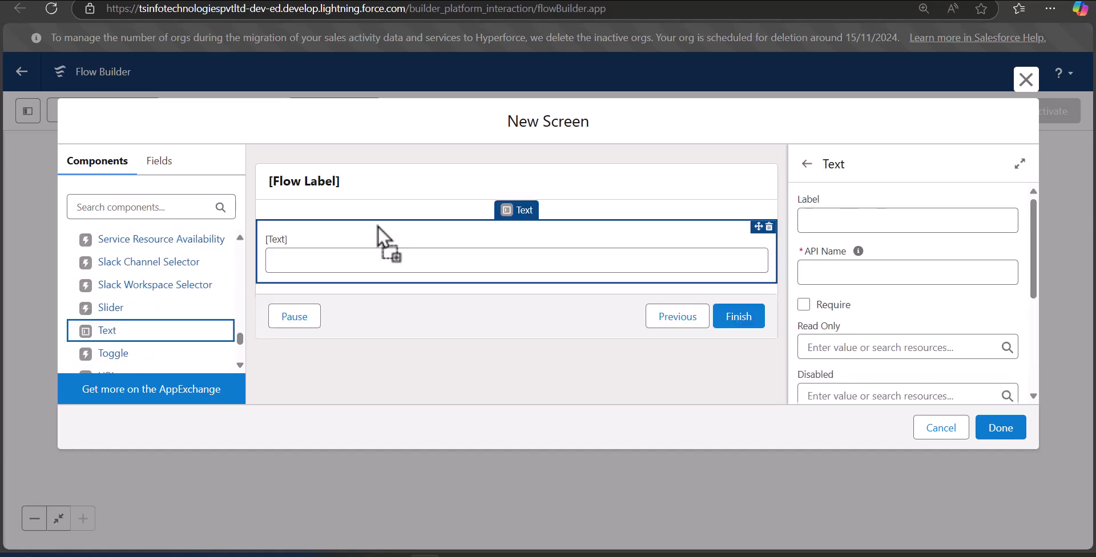
left_click(843, 220)
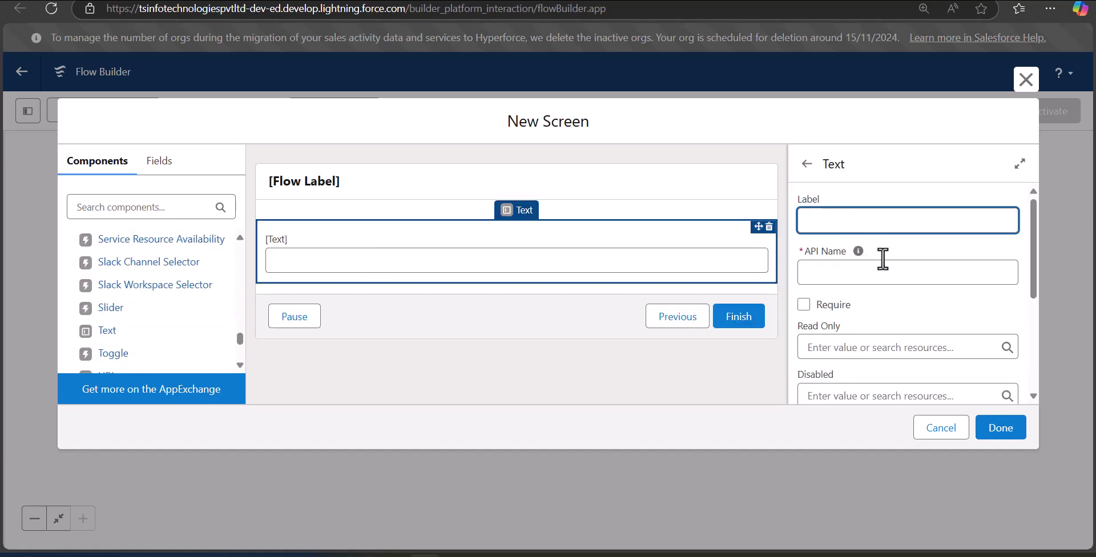
type("Account Name")
left_click(900, 275)
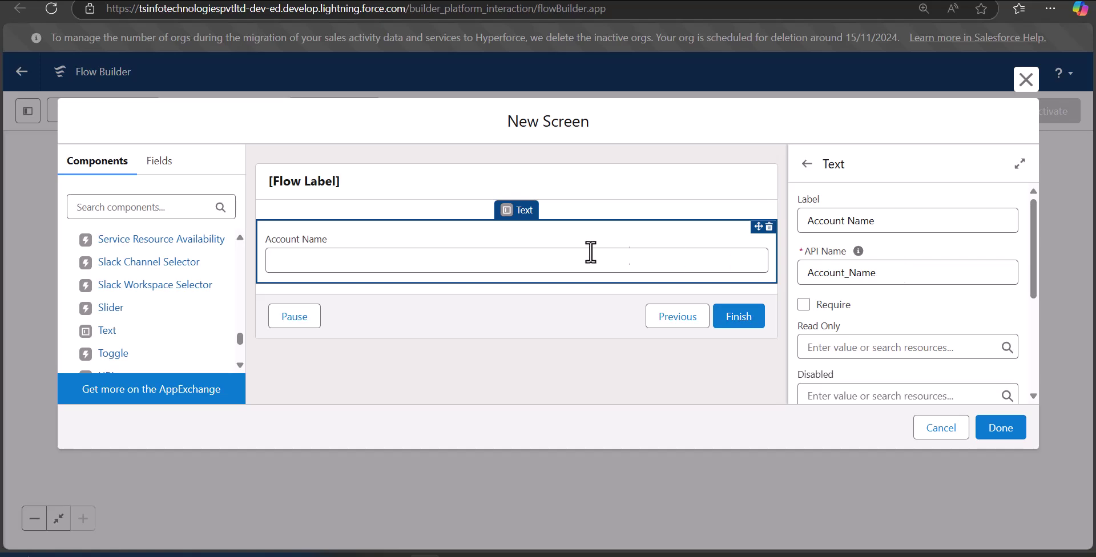
left_click(999, 428)
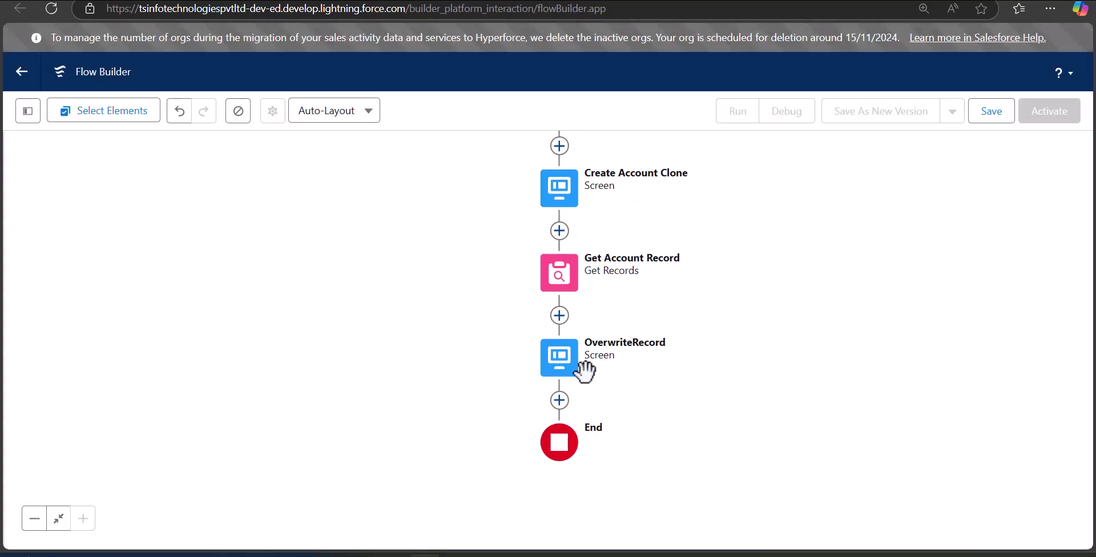
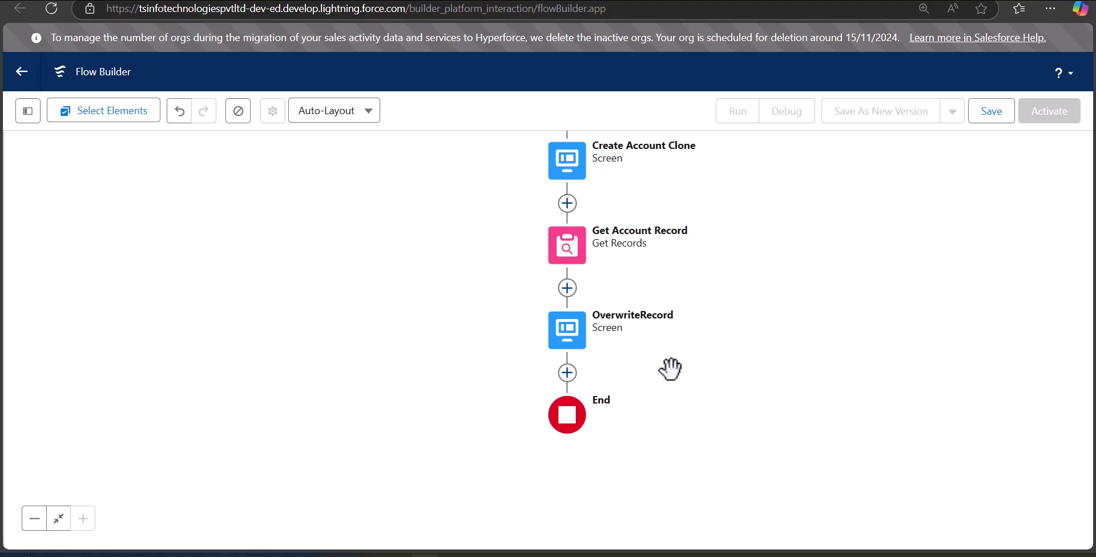
- Add a Create Records element after the OverwriteRecord screen and label it "Create Clone Account"
left_click(566, 373)
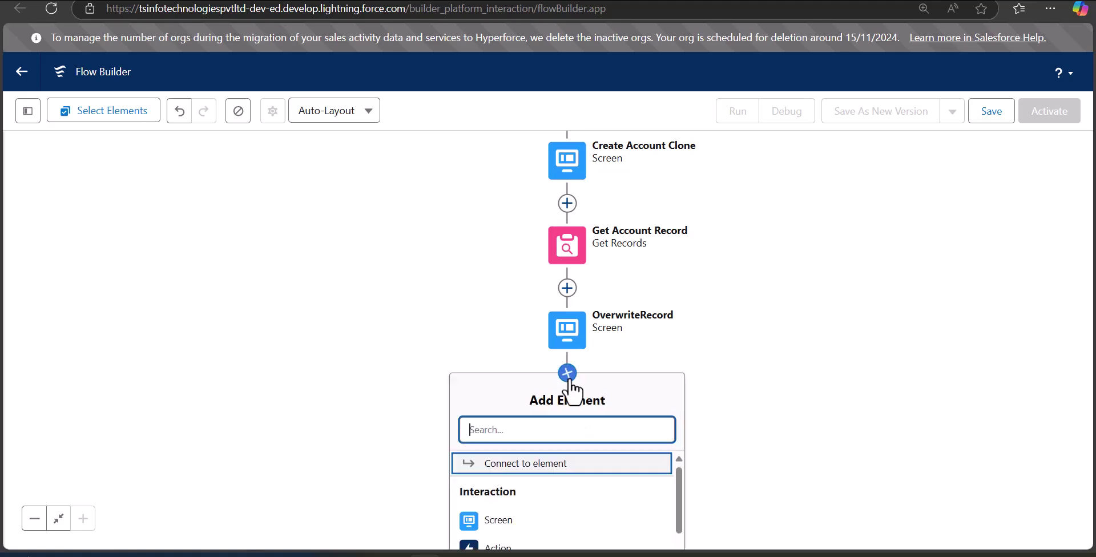
scroll(597, 362, "down", 5)
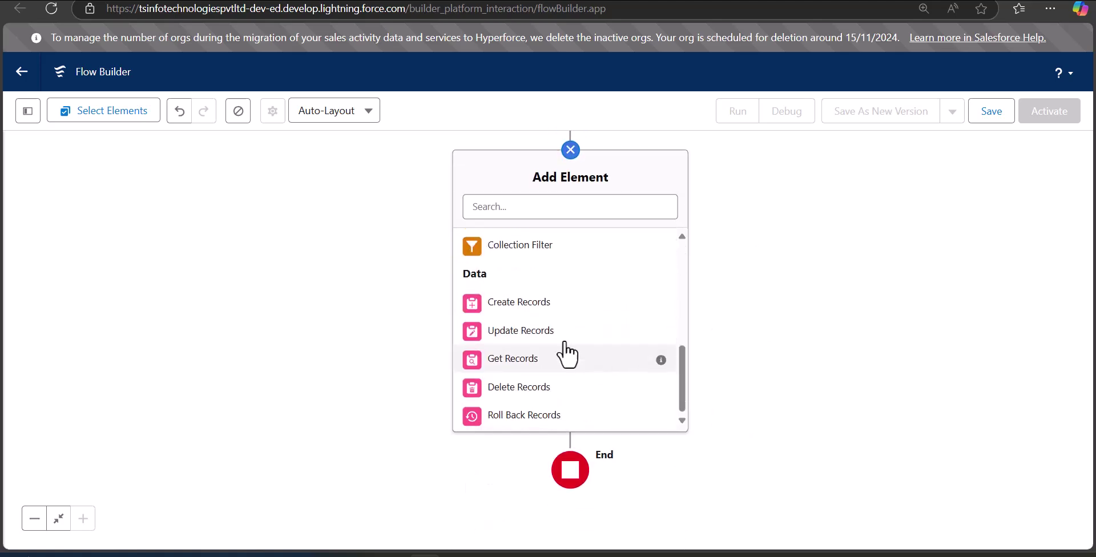
left_click(586, 301)
type("Create")
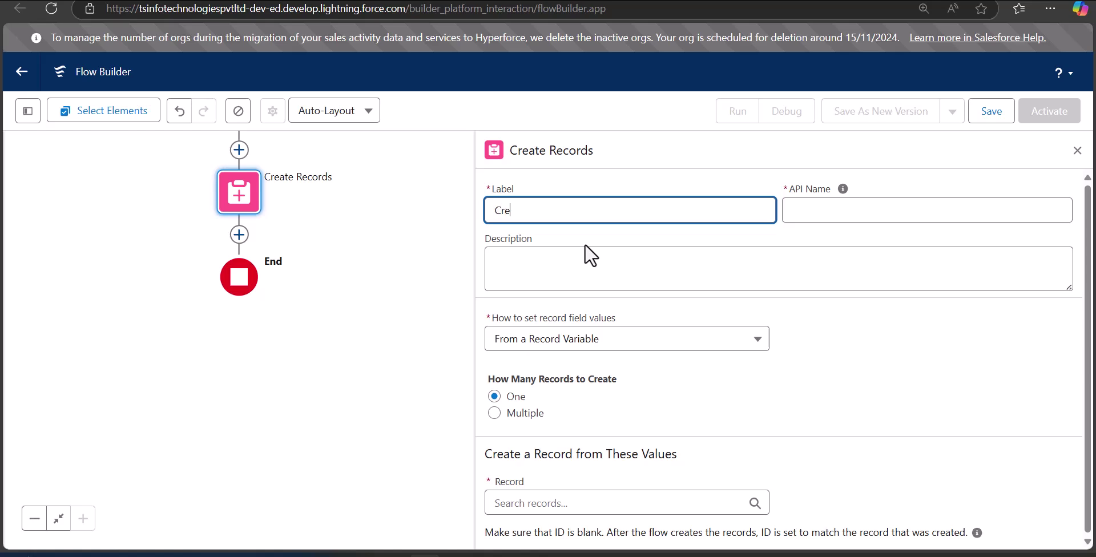
type(" Clone Account")
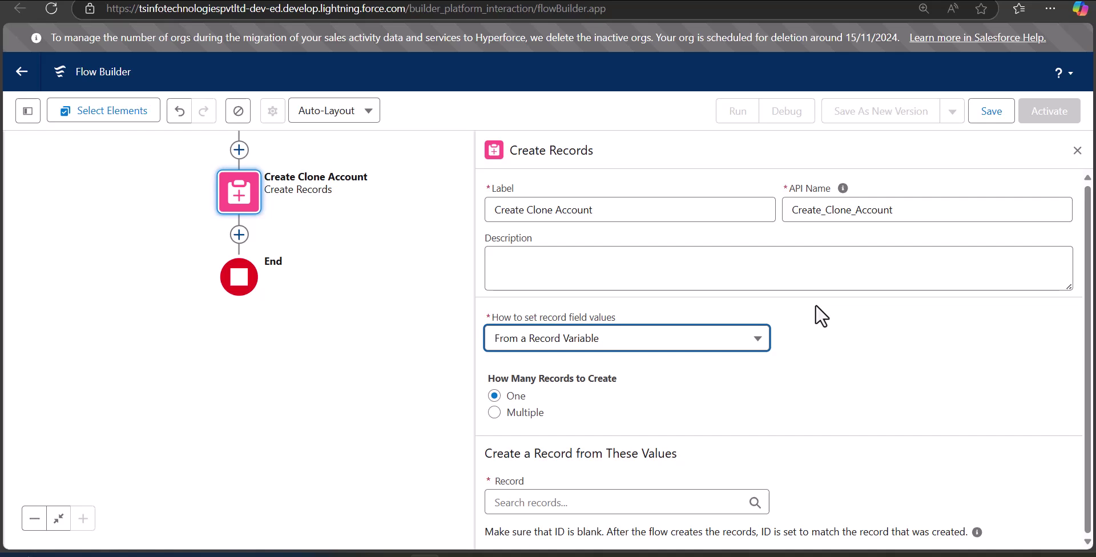
- Set the record field values manually for the Account object, taking Account Name from the OverwriteRecord screen's Account Name
left_click(590, 503)
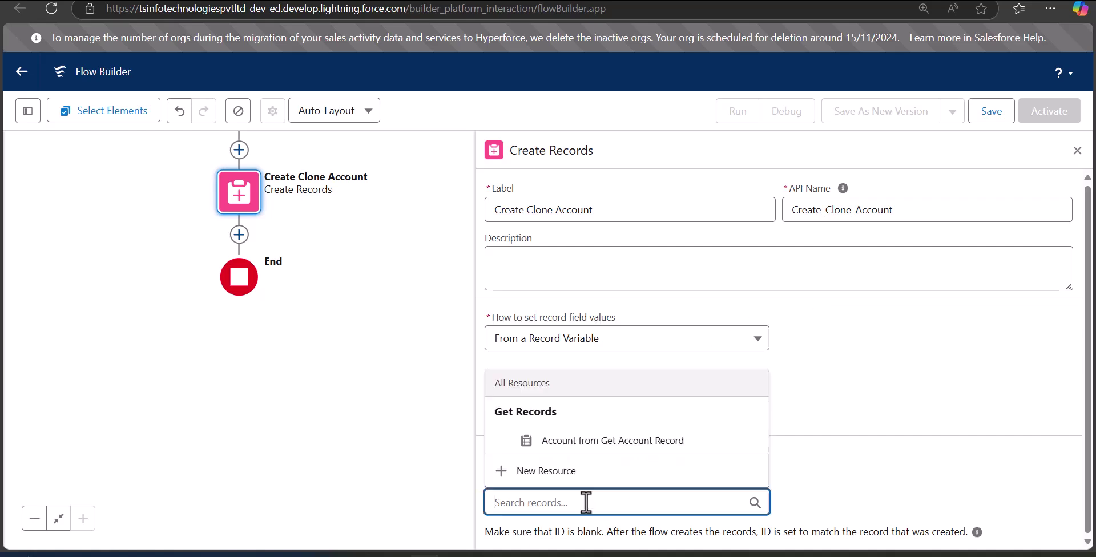
left_click(916, 411)
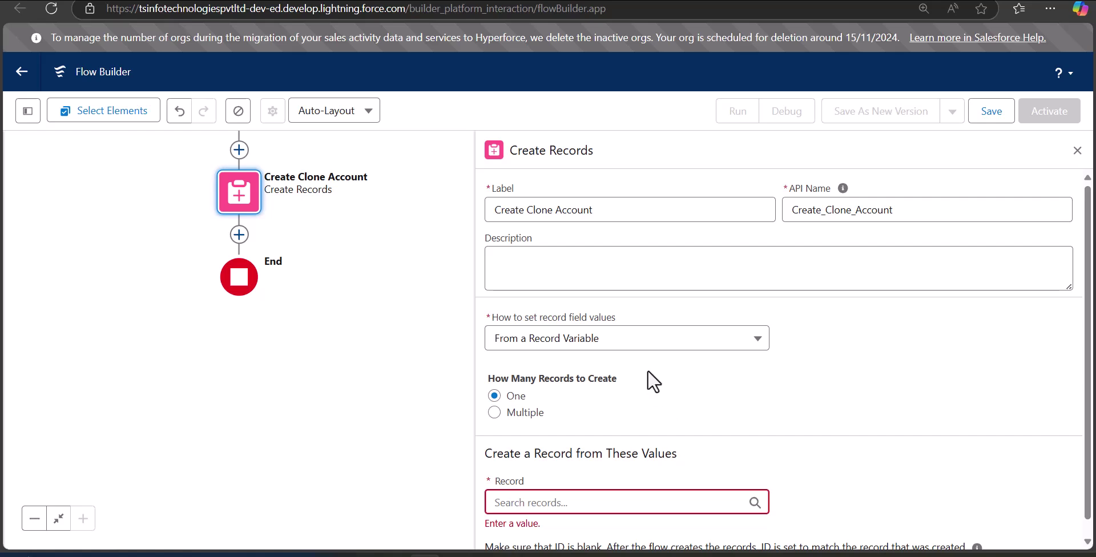
left_click(656, 345)
left_click(630, 382)
left_click(577, 441)
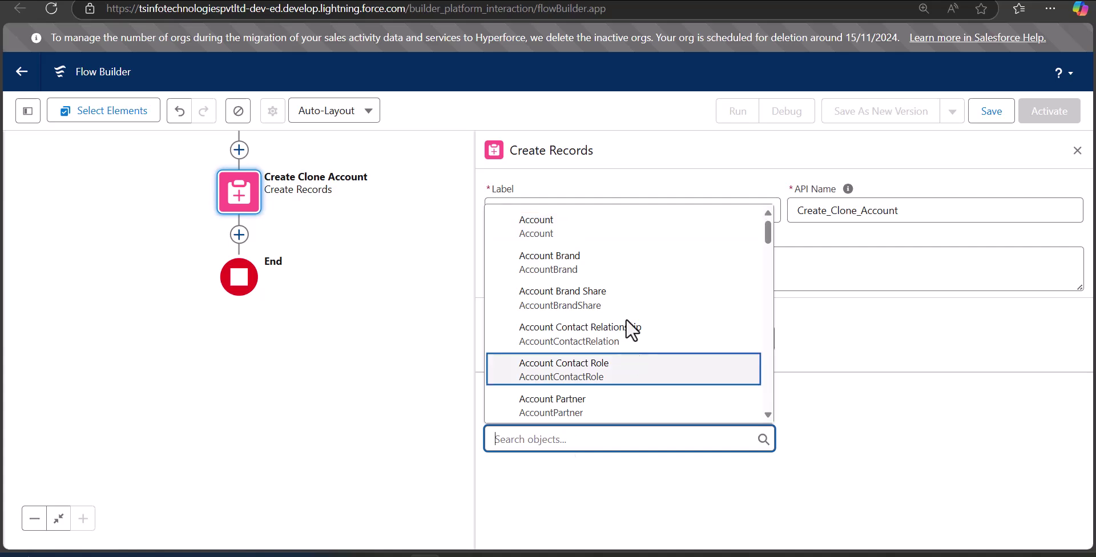
left_click(536, 225)
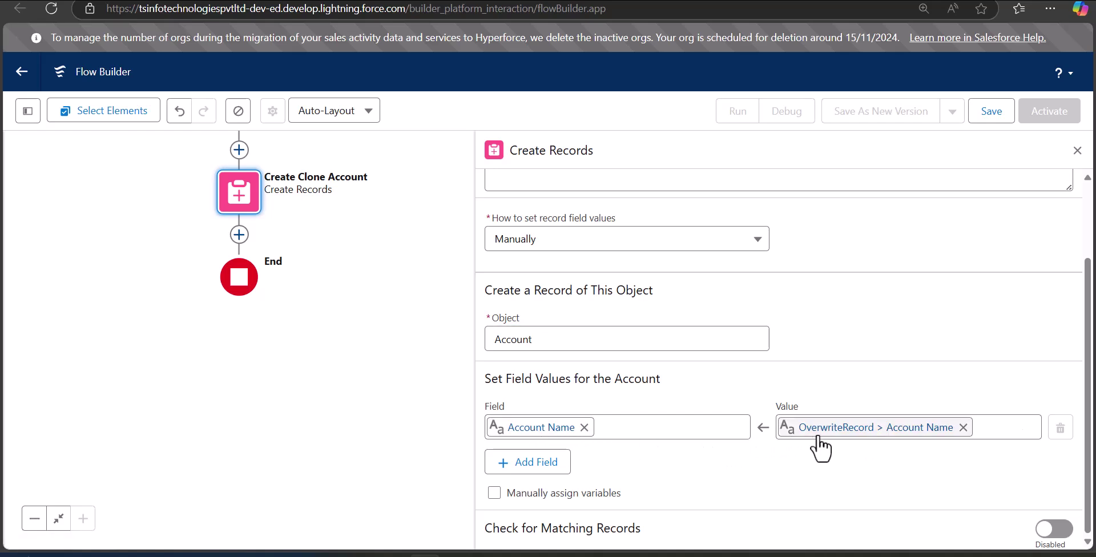
- Add an Account Phone field whose value is Account Phone from the Get Account Record result
left_click(527, 461)
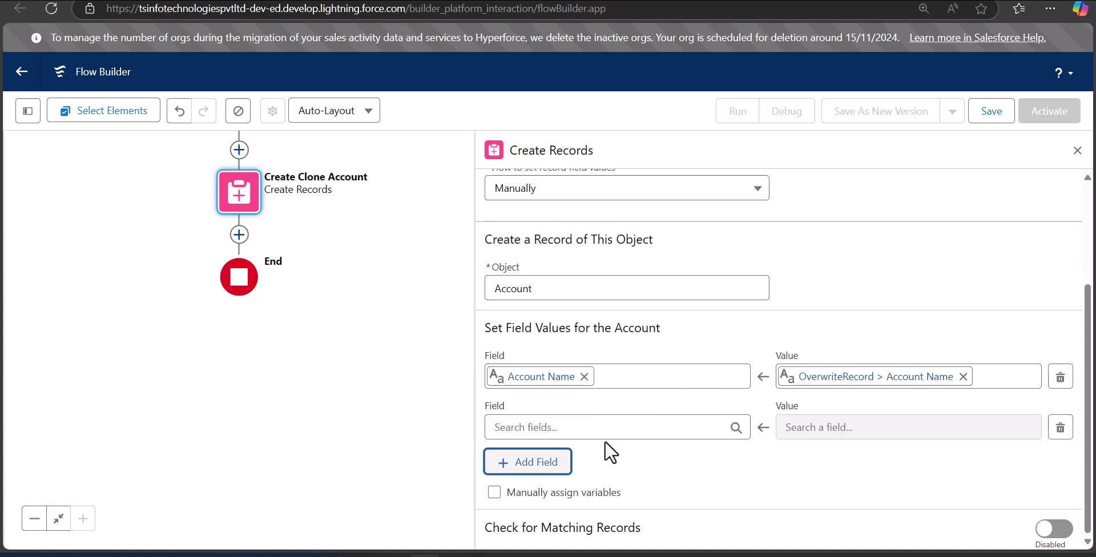
left_click(568, 428)
left_click(571, 400)
left_click(846, 429)
type("A")
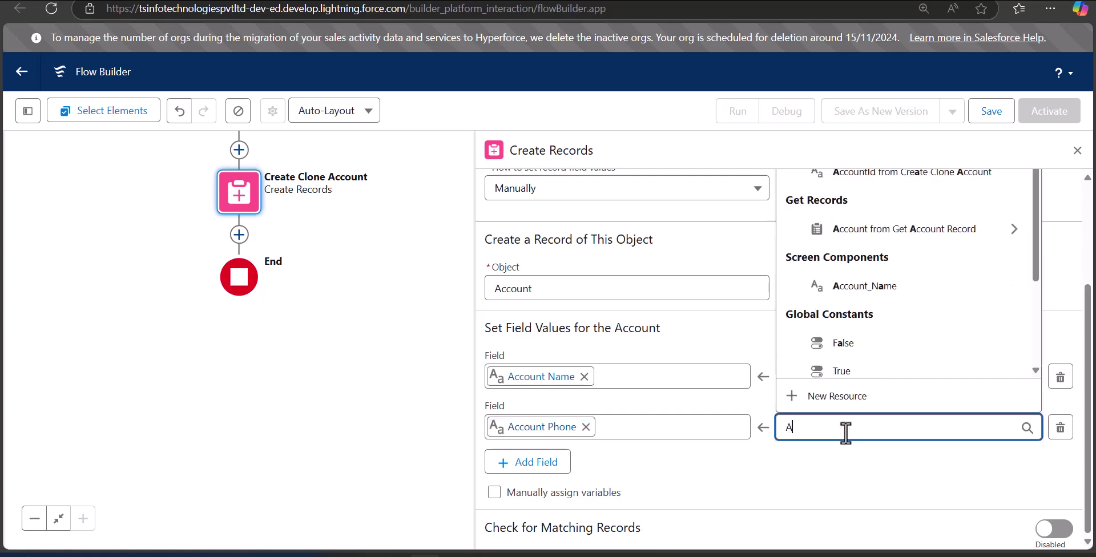
left_click(959, 231)
type("a")
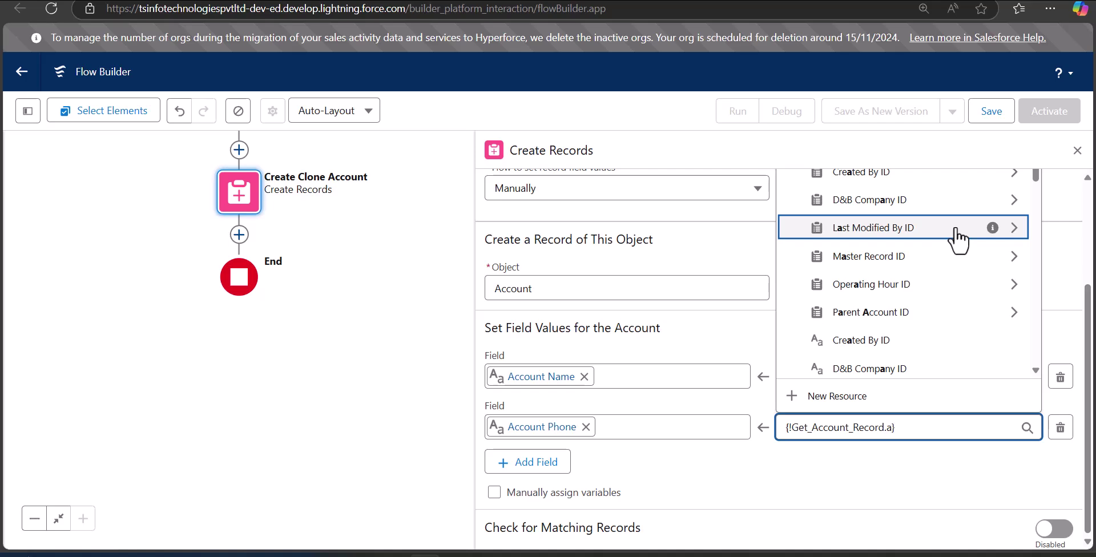
type("ccount")
left_click(839, 337)
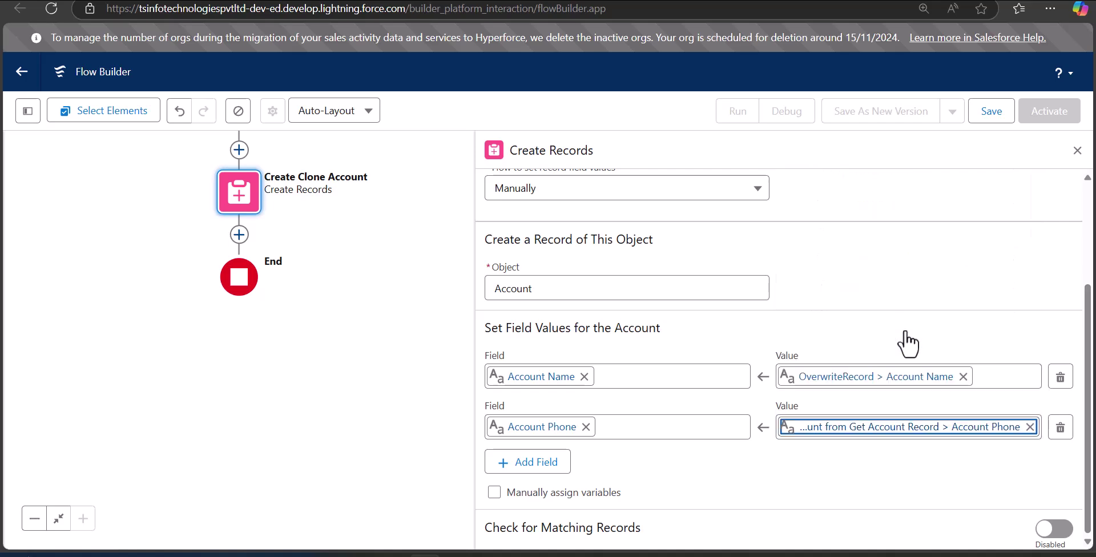
- Add Annual Revenue and Industry fields, each taking its matching value from Get Account Record, and close the Create Records settings
left_click(507, 472)
scroll(594, 450, "down", 1)
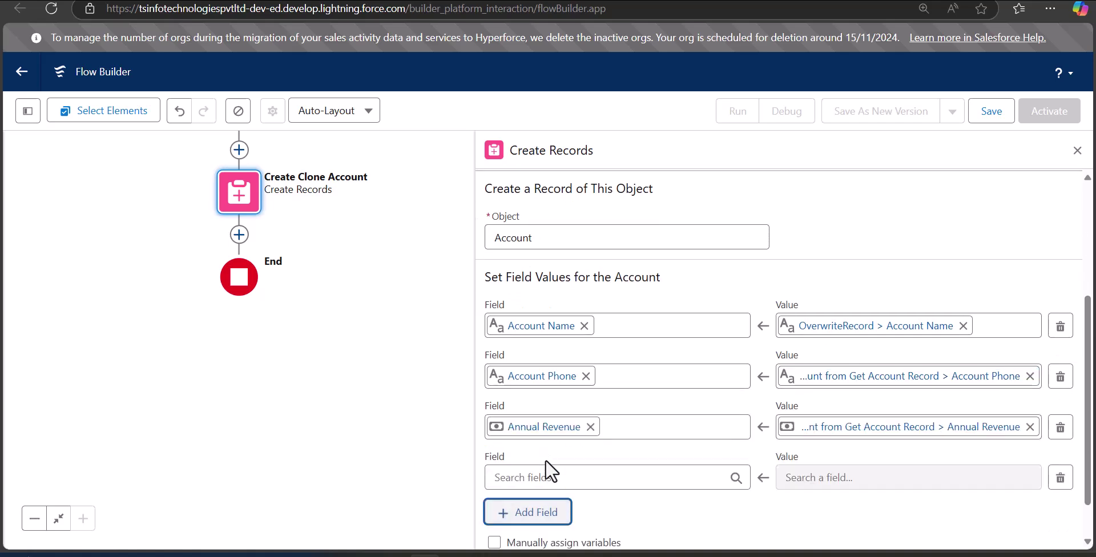
left_click(546, 479)
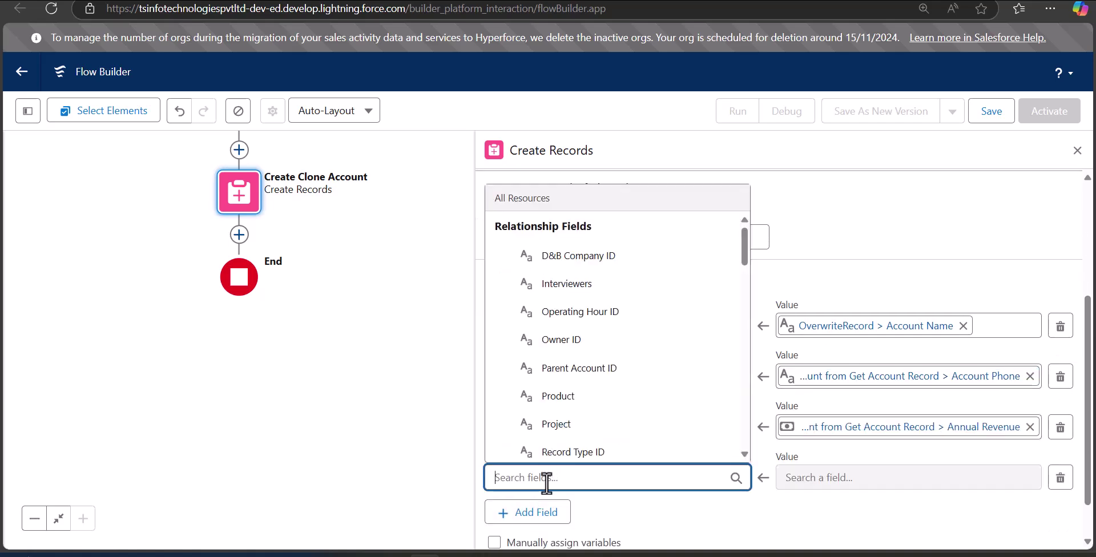
type("indu")
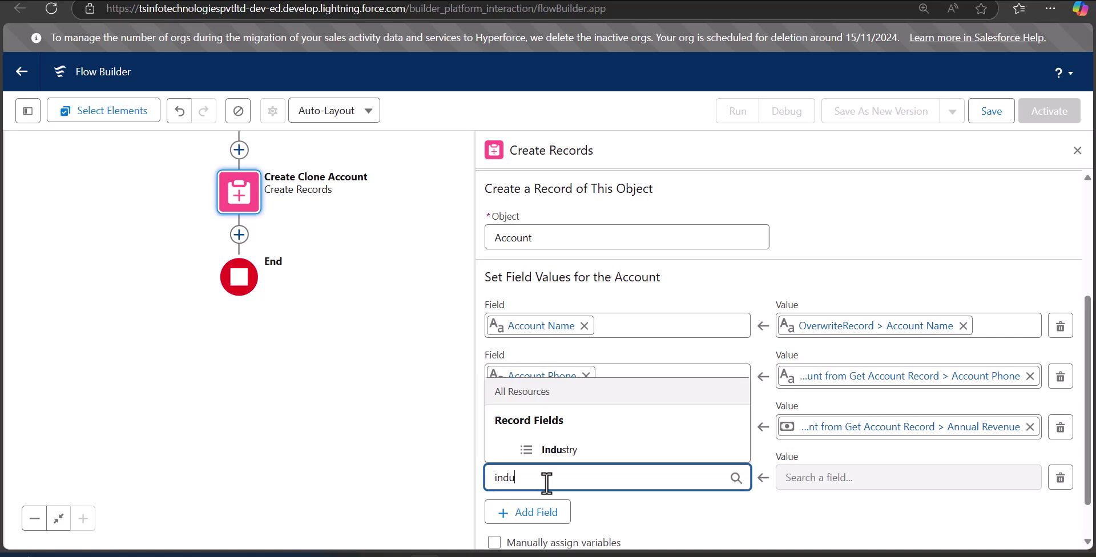
type("stry")
left_click(568, 451)
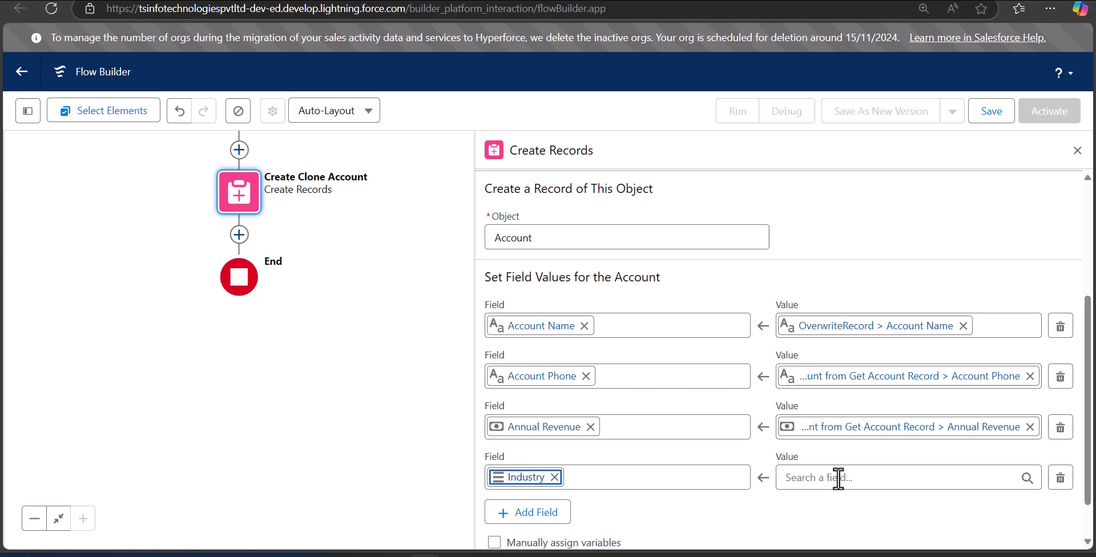
left_click(838, 478)
type("Ac")
left_click(934, 363)
type("Ind")
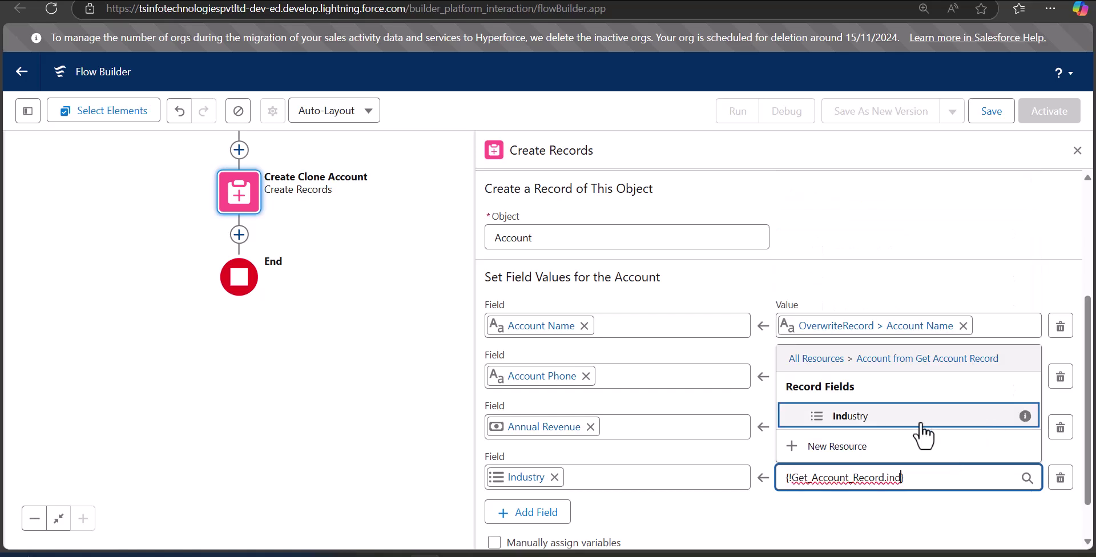
left_click(855, 423)
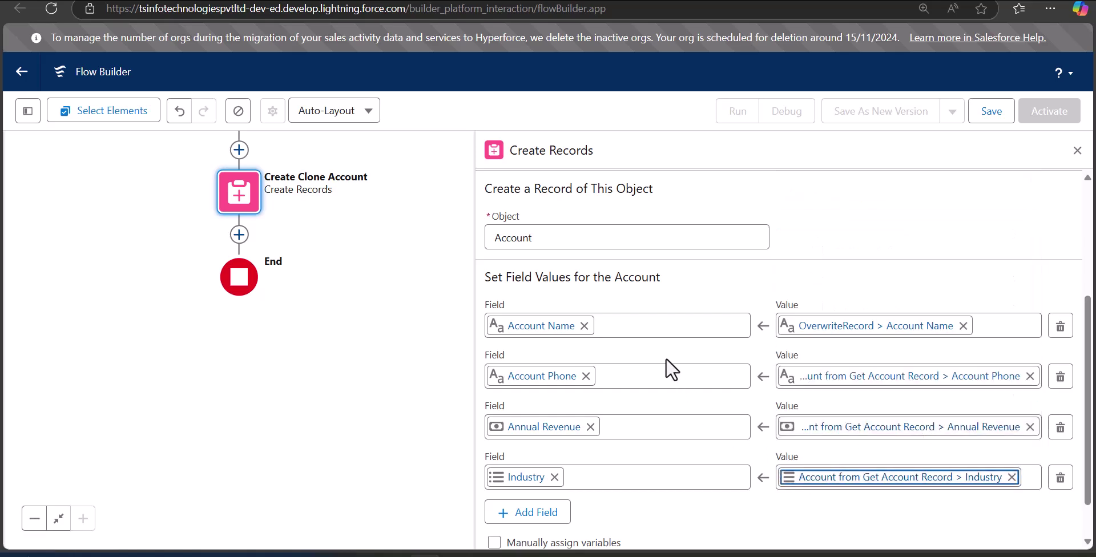
left_click(1077, 152)
- Save the flow with the label "Cline Account Records" and API name Cline_Account_Records
left_click_drag(569, 247, 775, 419)
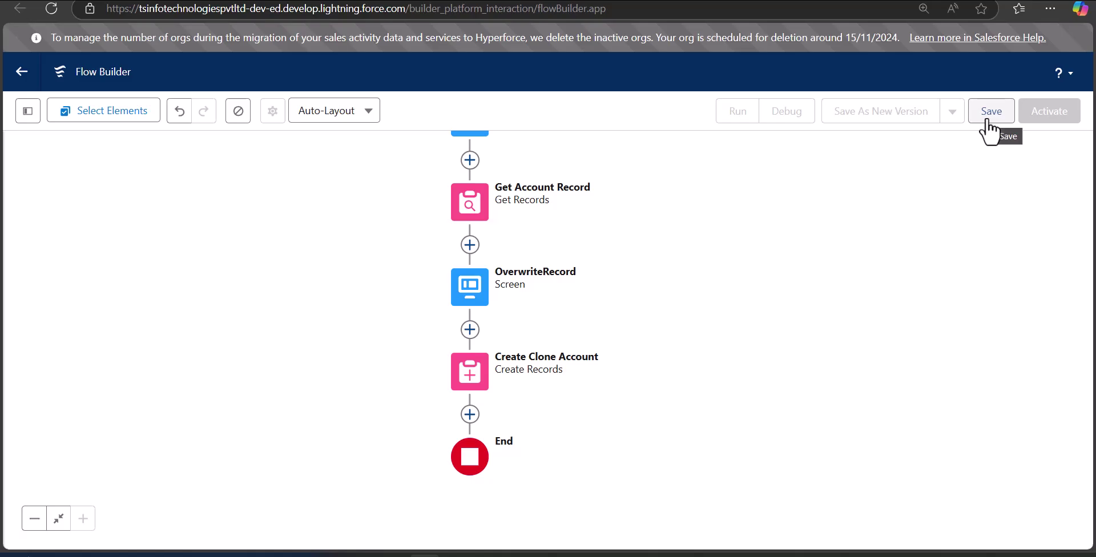
left_click(989, 122)
left_click(393, 234)
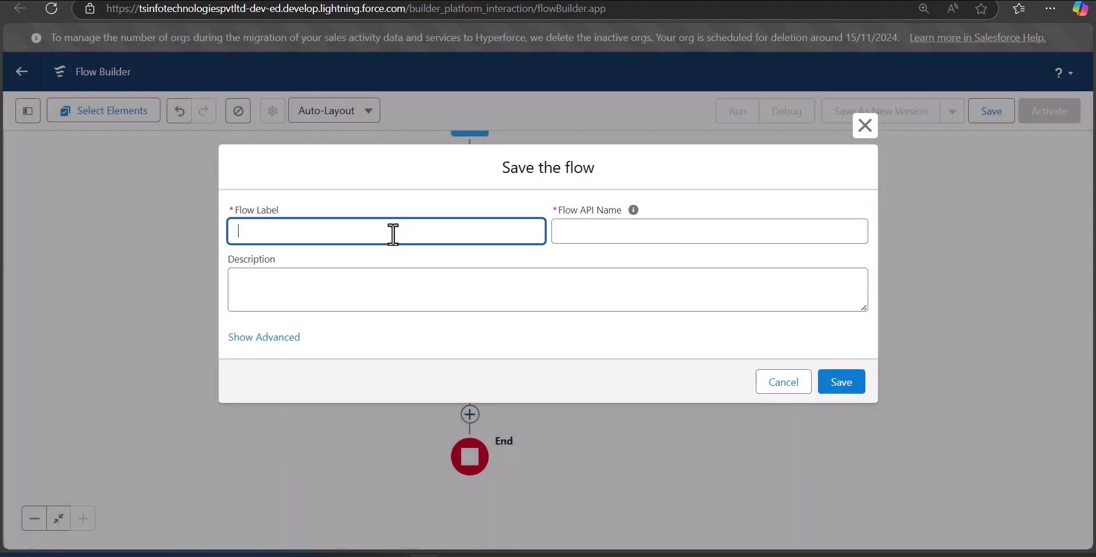
type("Cline Account Records")
key("Tab")
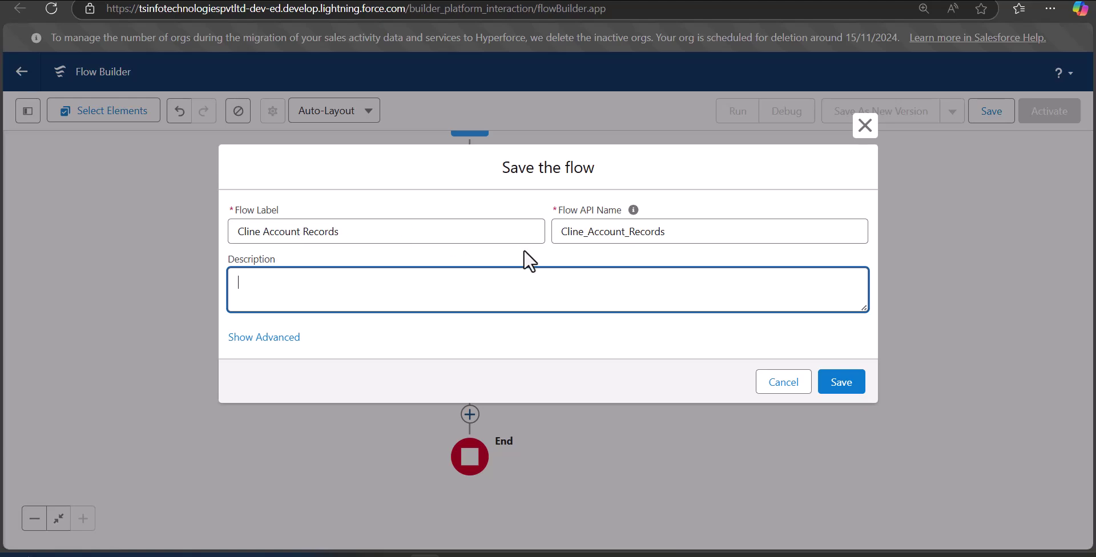
left_click(836, 384)
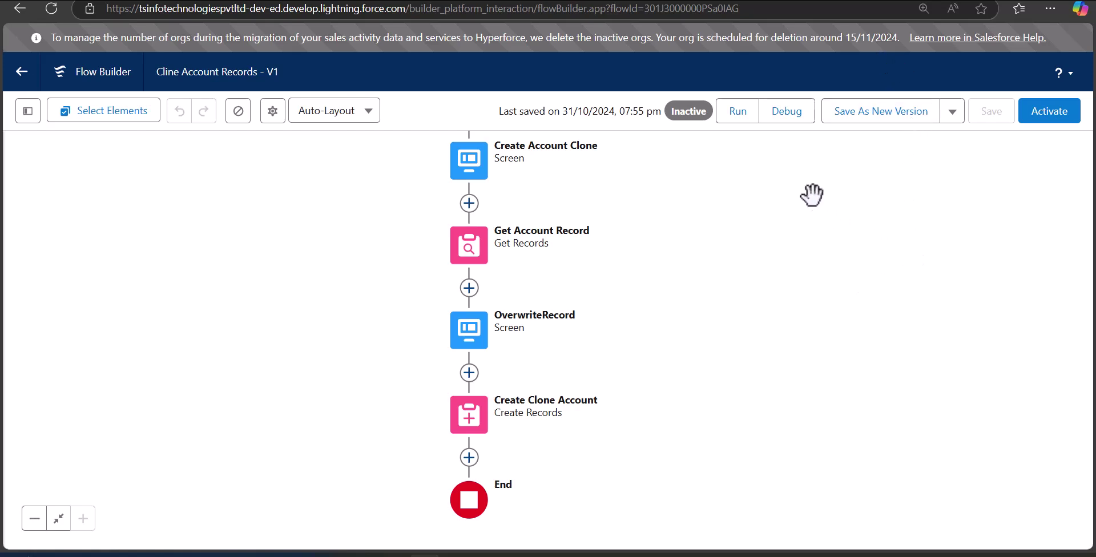
- Start debugging the flow, and open the Edge Communications account record in the Sales app to get its record ID
left_click(785, 121)
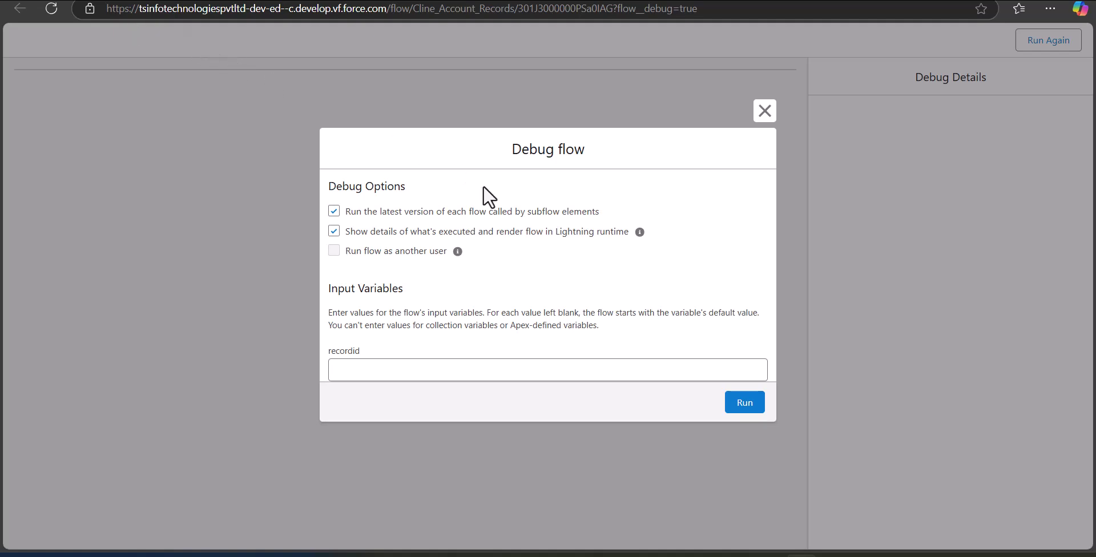
left_click(406, 17)
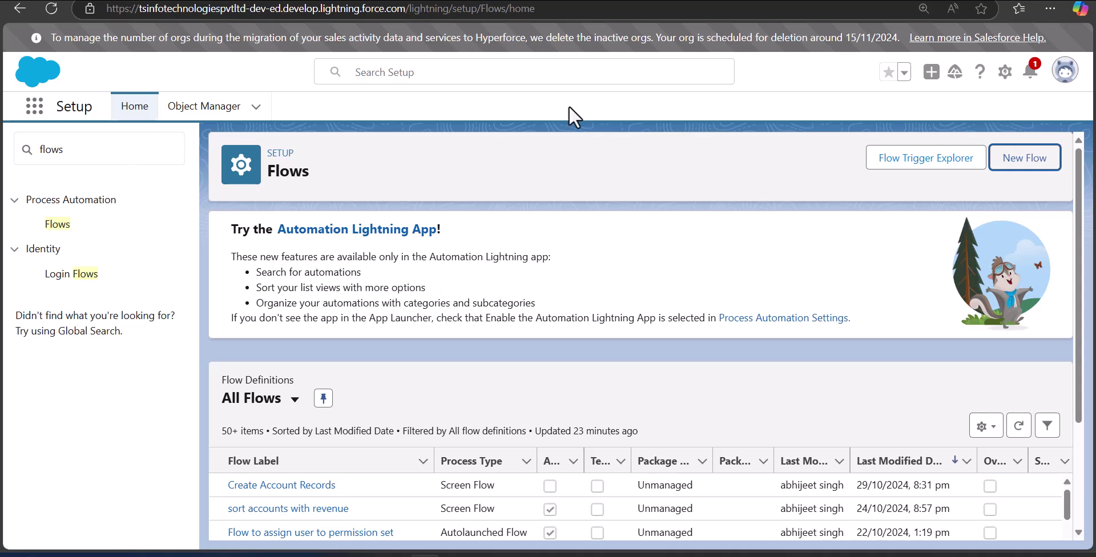
left_click(36, 109)
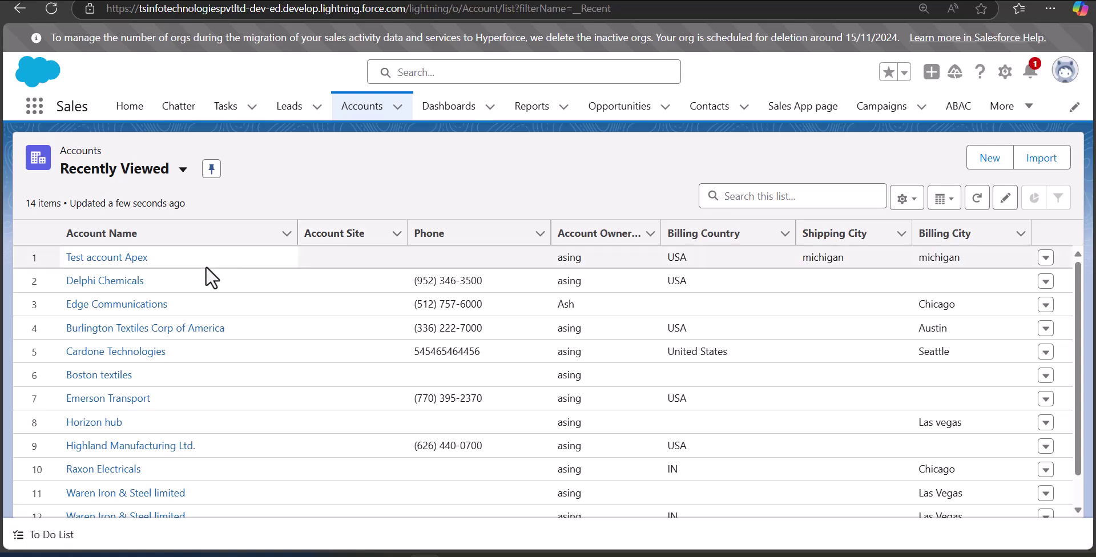
left_click(123, 308)
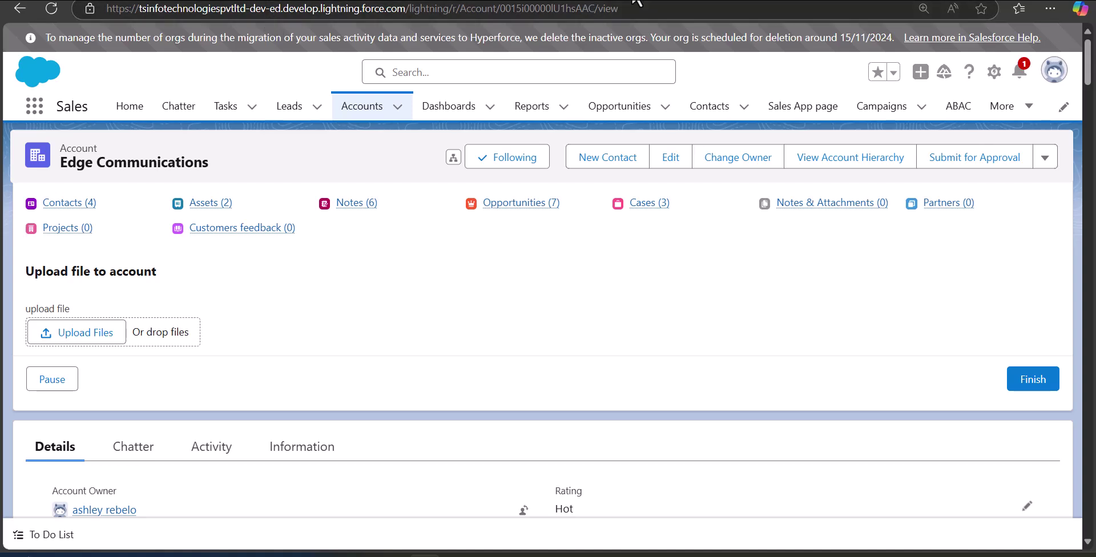
- Set the debug input variable recordid to the Edge Communications record ID and run the flow
key("ctrl+Tab")
left_click(412, 369)
type("0015i00000IU1hsAAC")
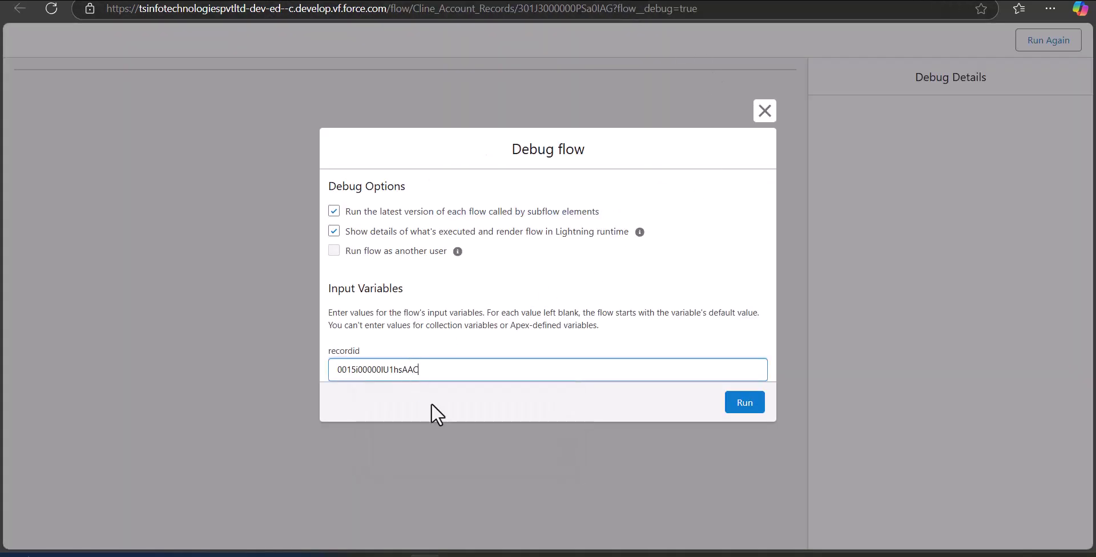
left_click(744, 403)
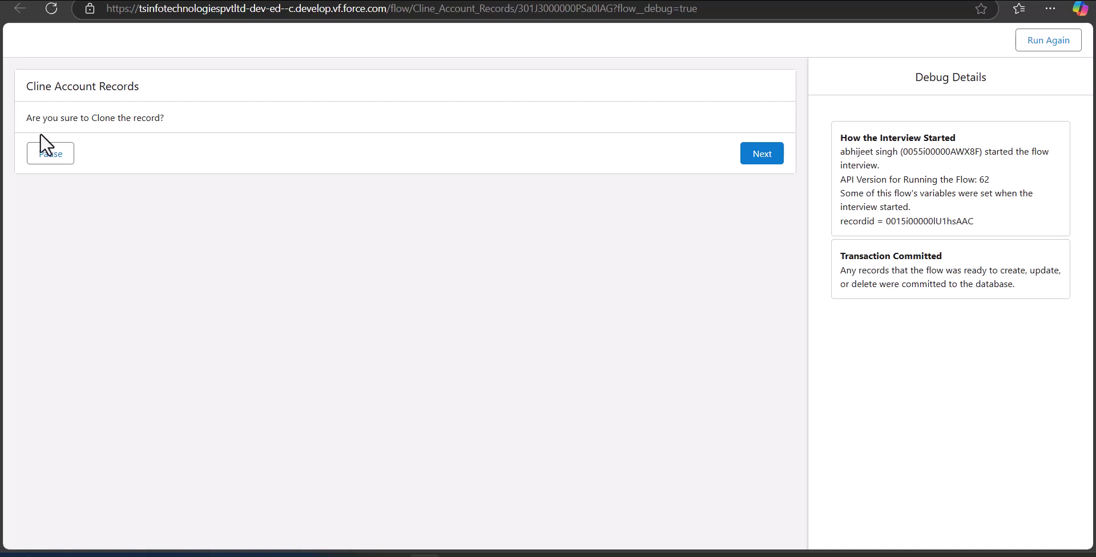
- Confirm cloning the record, enter "Edge Communication Clone" as the new Account Name, and finish the flow run
left_click(770, 159)
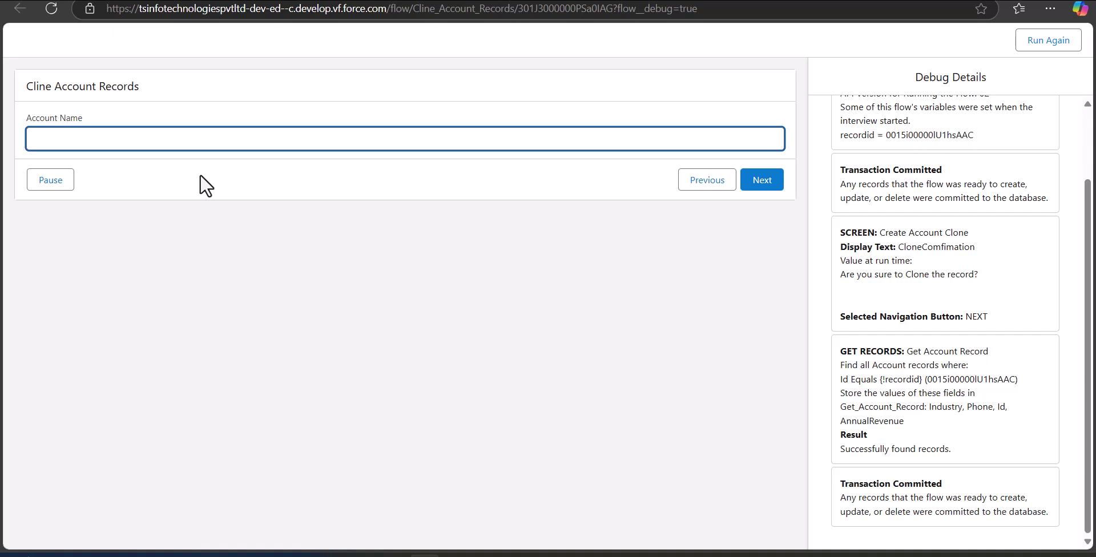
type("Edge Communication Clone")
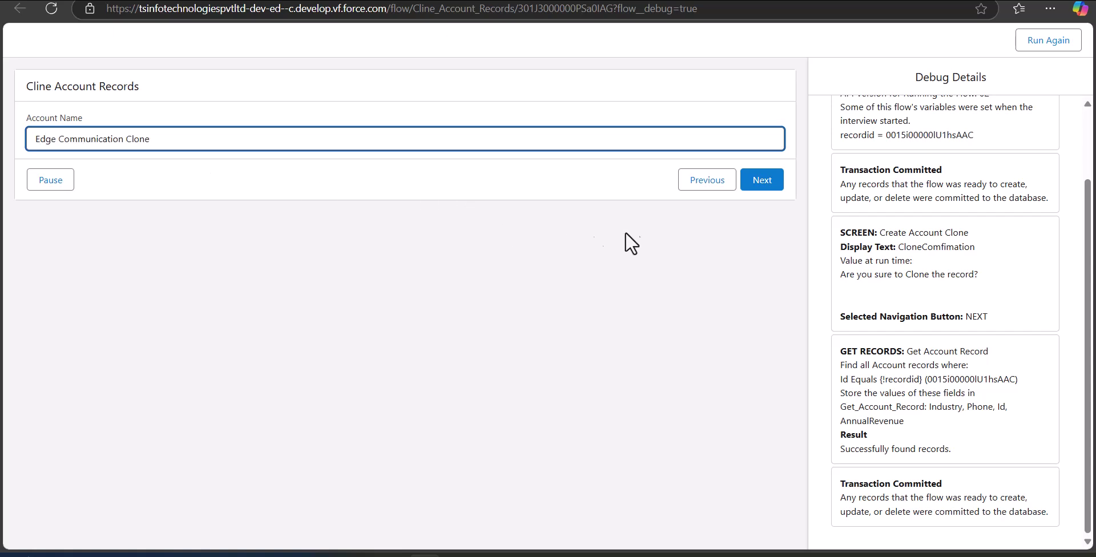
left_click(763, 184)
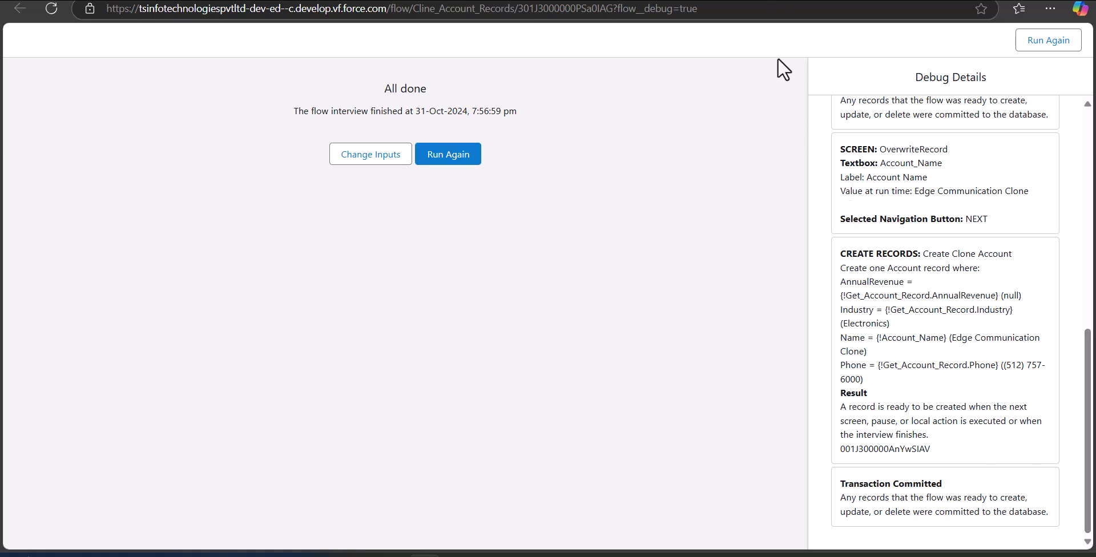
- Check the recently viewed accounts for the cloned record, and return to the flow in Flow Builder
left_click(802, 7)
left_click(358, 117)
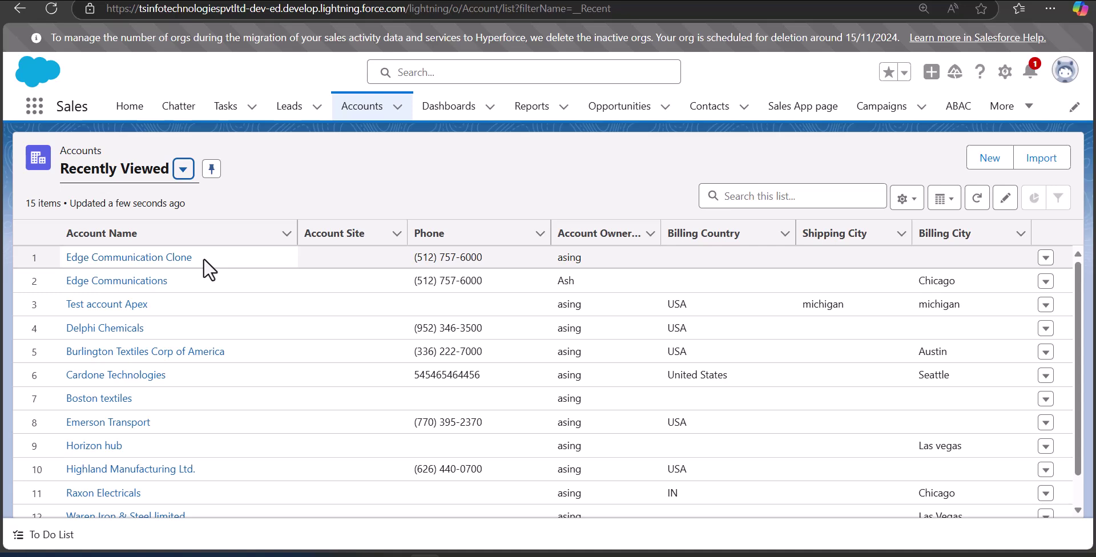
key("ctrl+Tab")
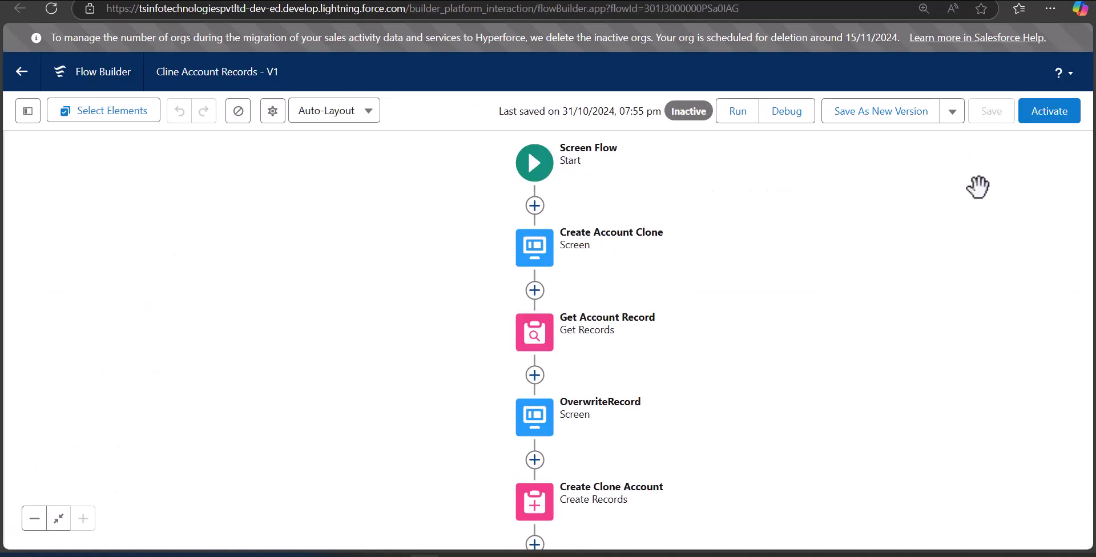